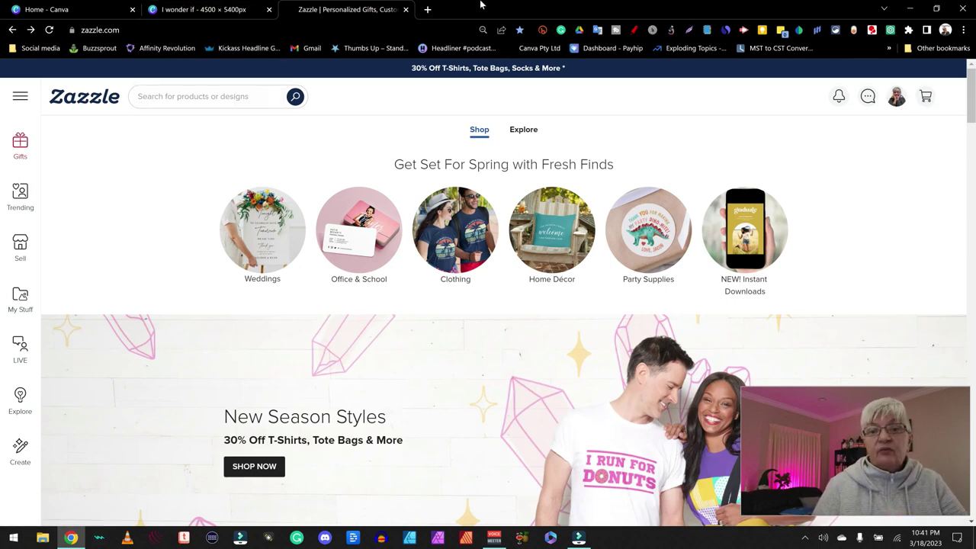
# Step: Switch to the Canva tab with the 'I wonder if' pizza design (4500 × 5400px)
pyautogui.click(227, 9)
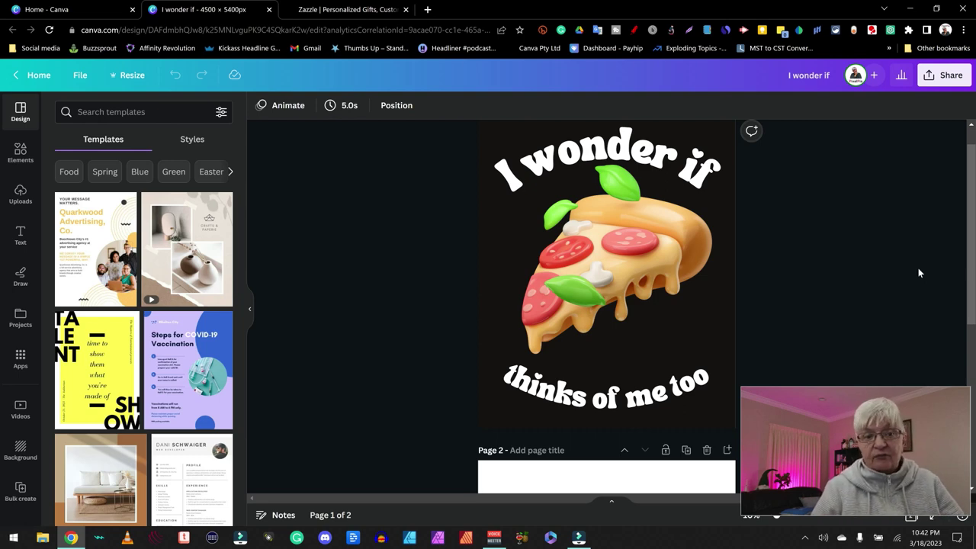
# Step: View page 2 of the Canva design with the lone pizza slice, then return to Zazzle
pyautogui.scroll(-5, 849, 252)
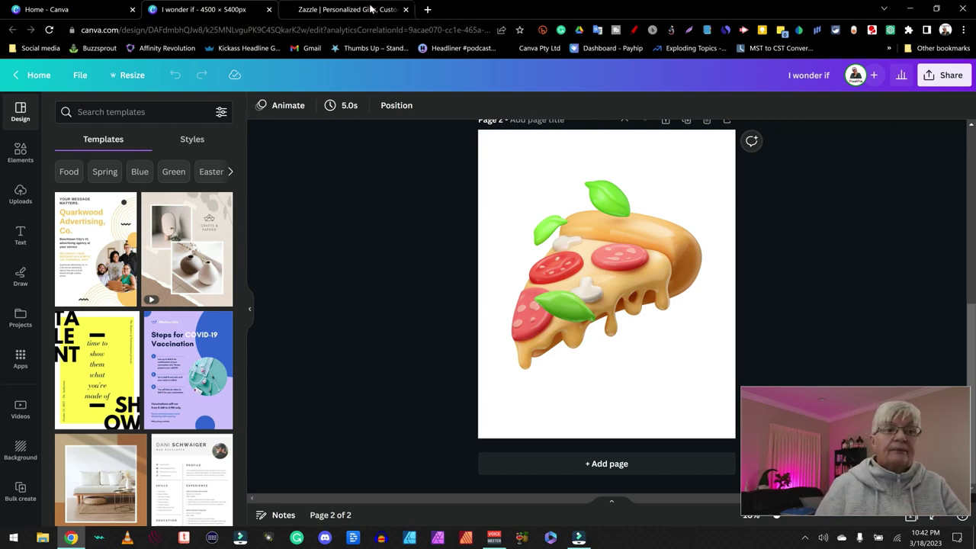
pyautogui.click(347, 9)
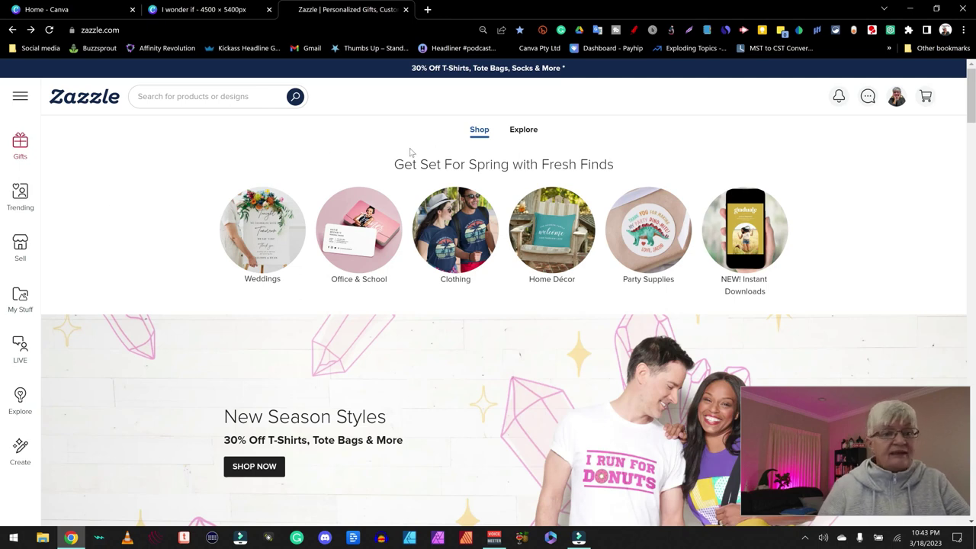
# Step: Open a blank Basic Dark T-Shirt from Create > Blank Products > T-Shirts in the design editor
pyautogui.click(21, 458)
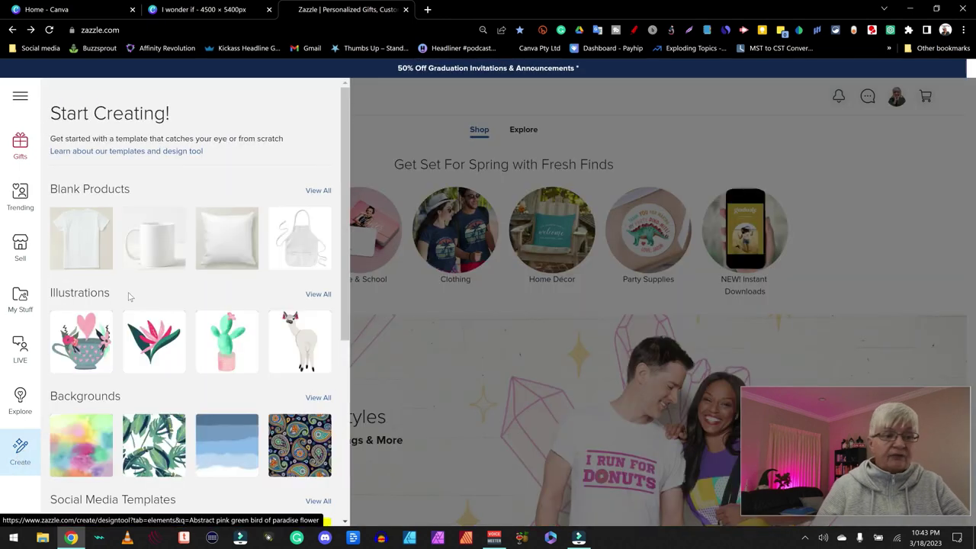
pyautogui.click(324, 191)
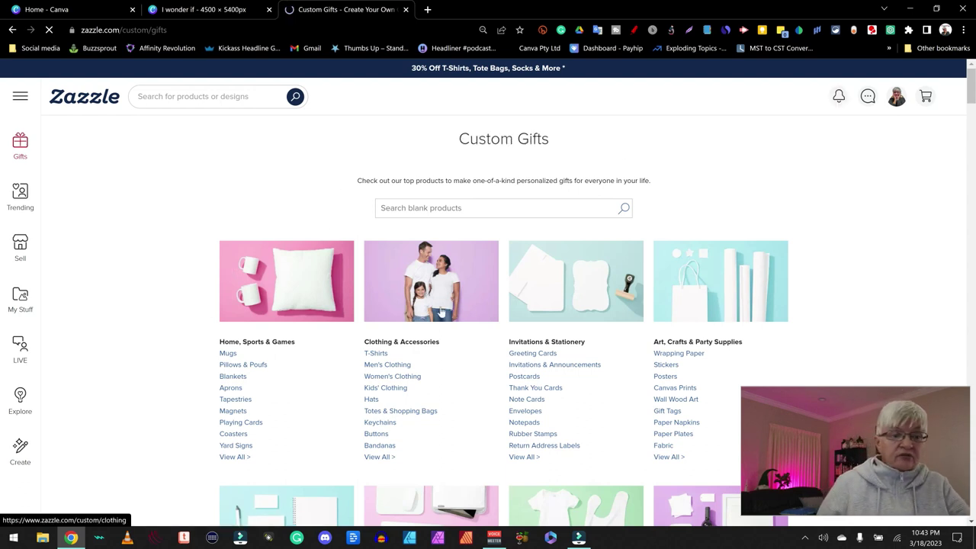
pyautogui.click(374, 356)
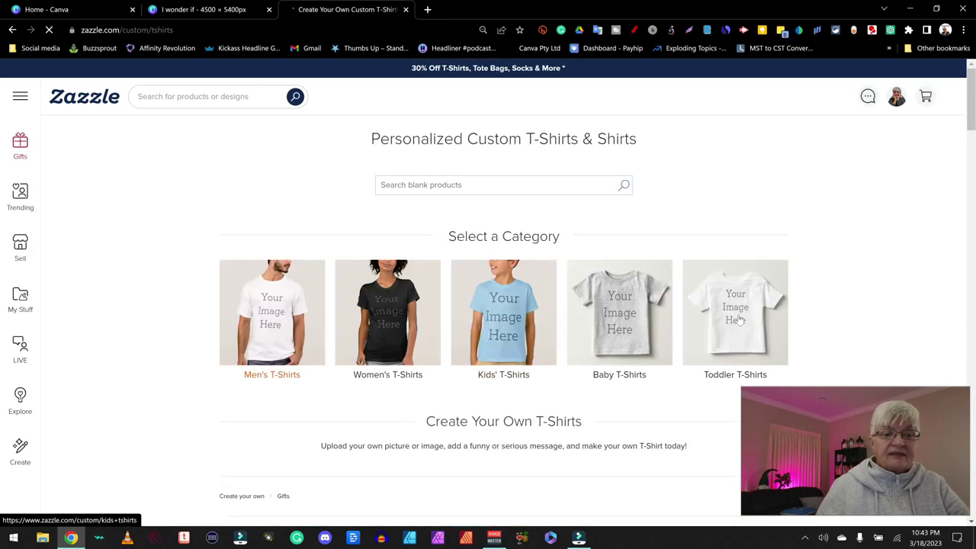
pyautogui.scroll(-2, 711, 239)
pyautogui.scroll(-4, 711, 240)
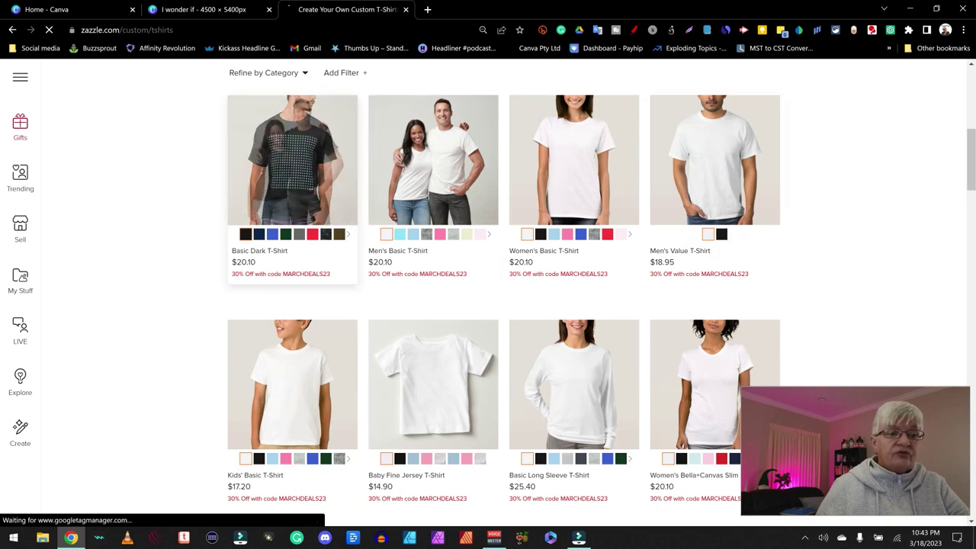
pyautogui.click(302, 167)
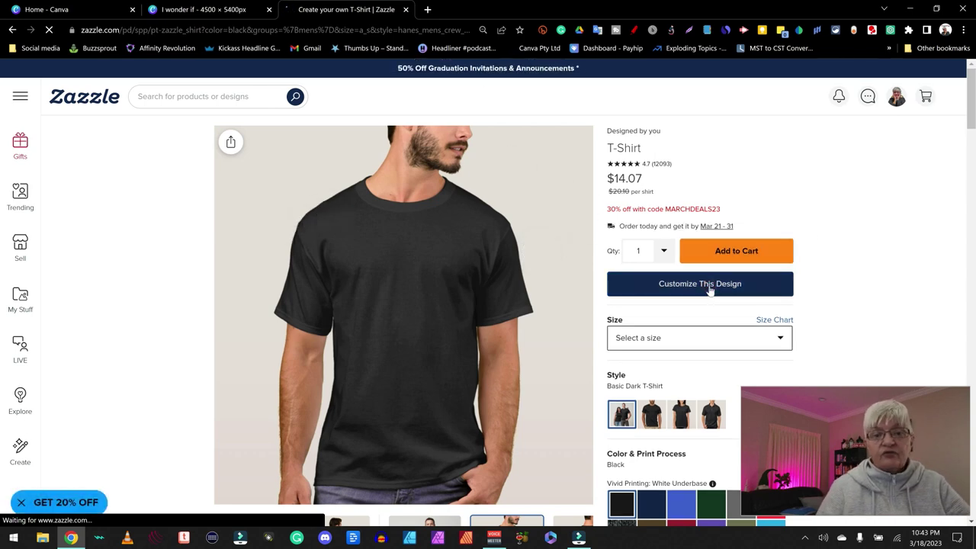
pyautogui.click(709, 290)
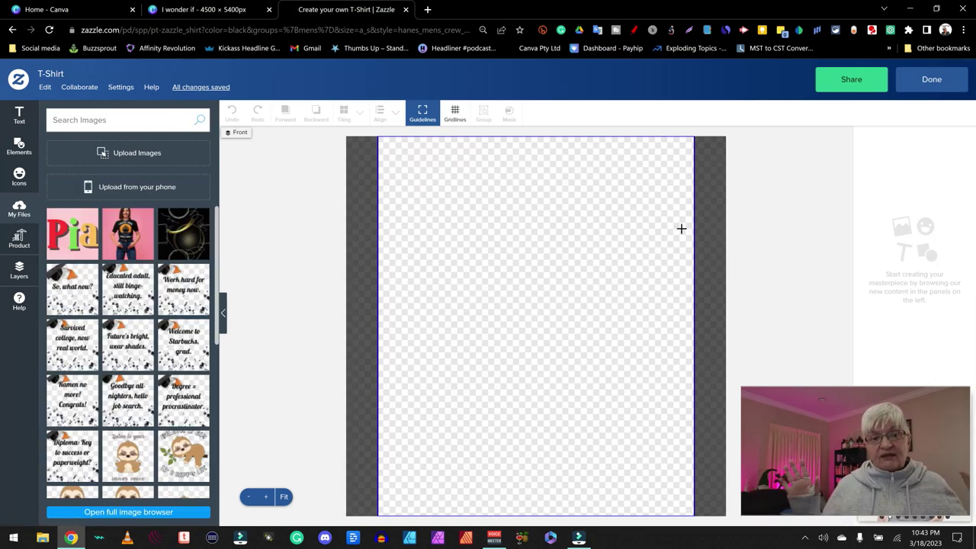
# Step: Go back to the Custom Gifts page and open the My Account overview
pyautogui.click(12, 30)
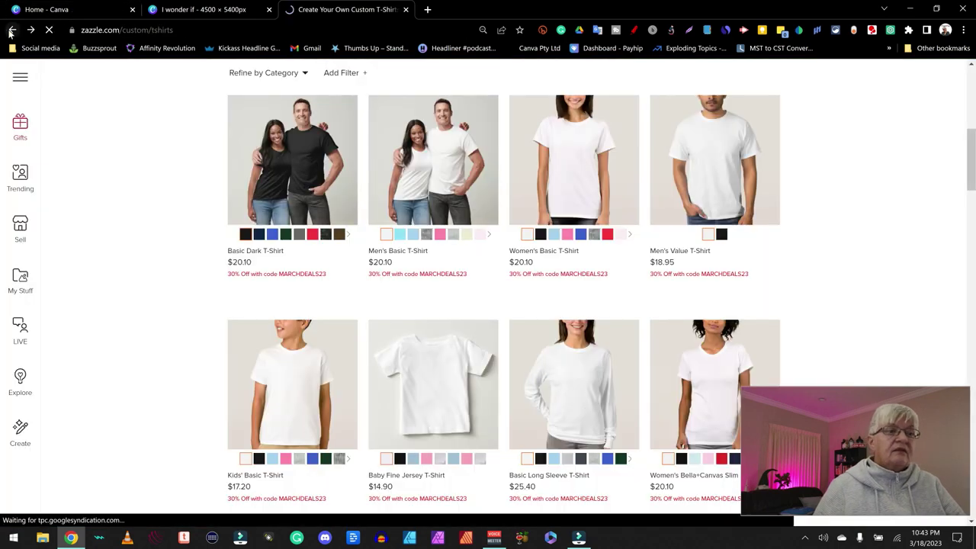
pyautogui.click(12, 30)
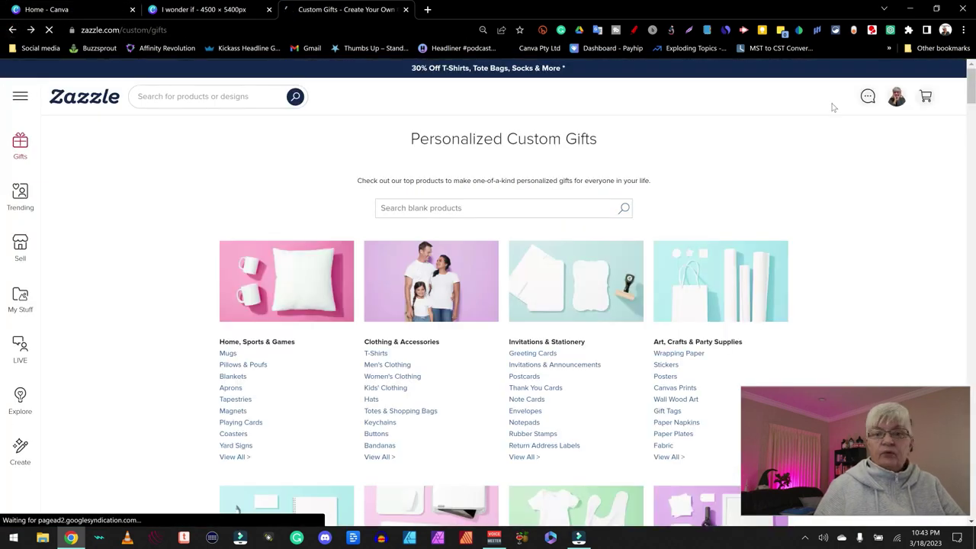
pyautogui.click(897, 98)
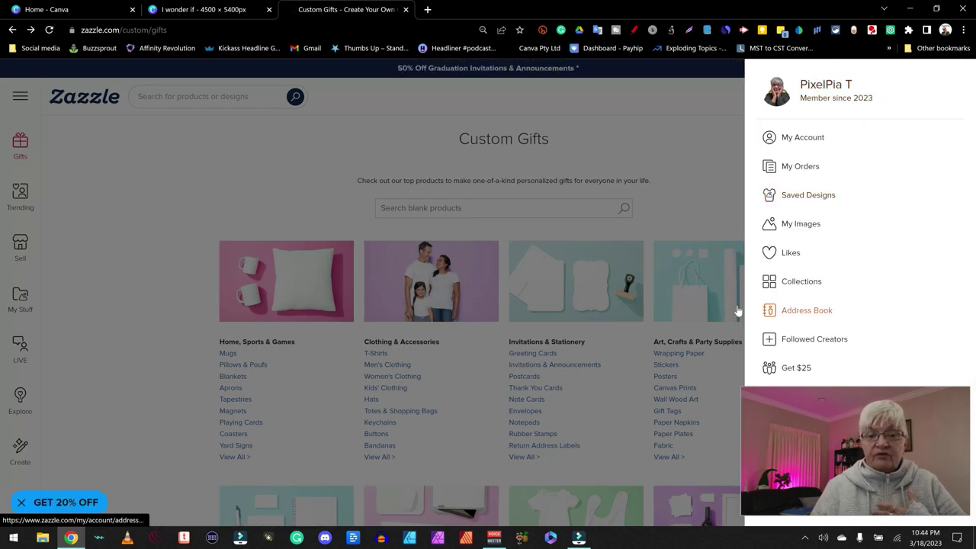
pyautogui.click(815, 137)
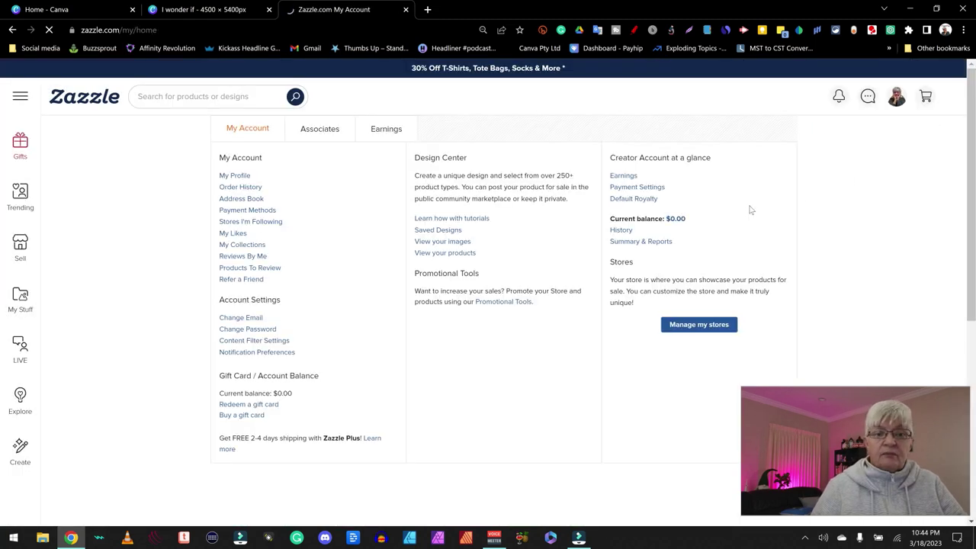
# Step: Open the PixelPia storefront through My Stores and the store name dropdown
pyautogui.click(897, 96)
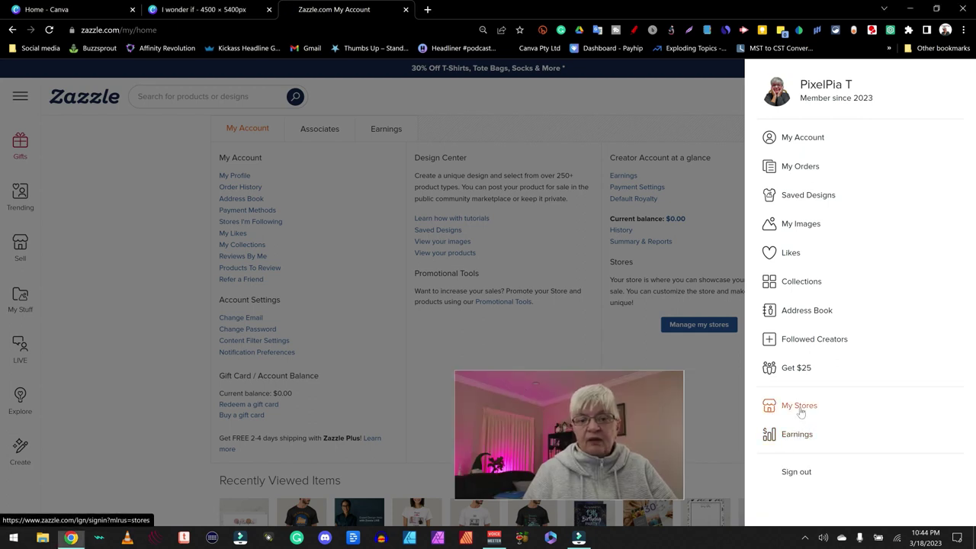
pyautogui.click(799, 405)
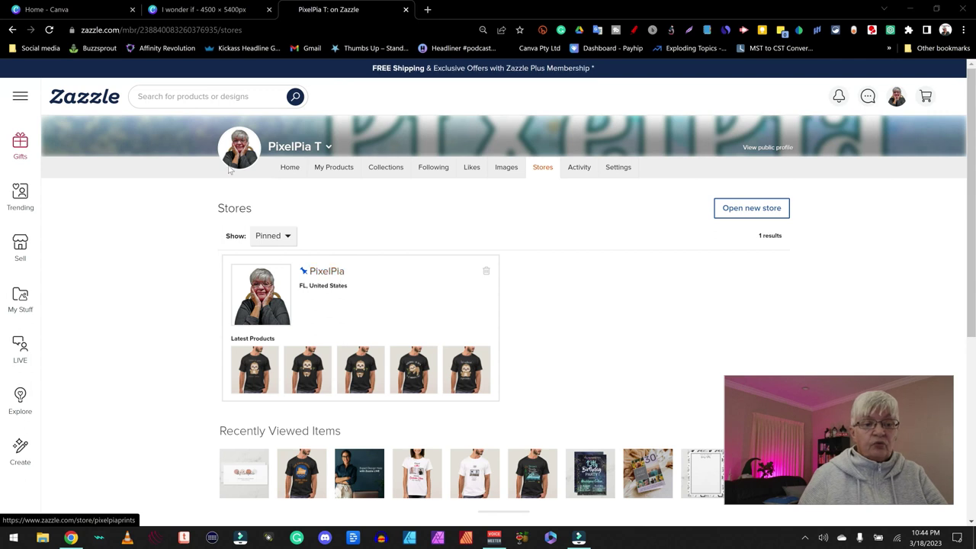
pyautogui.click(295, 147)
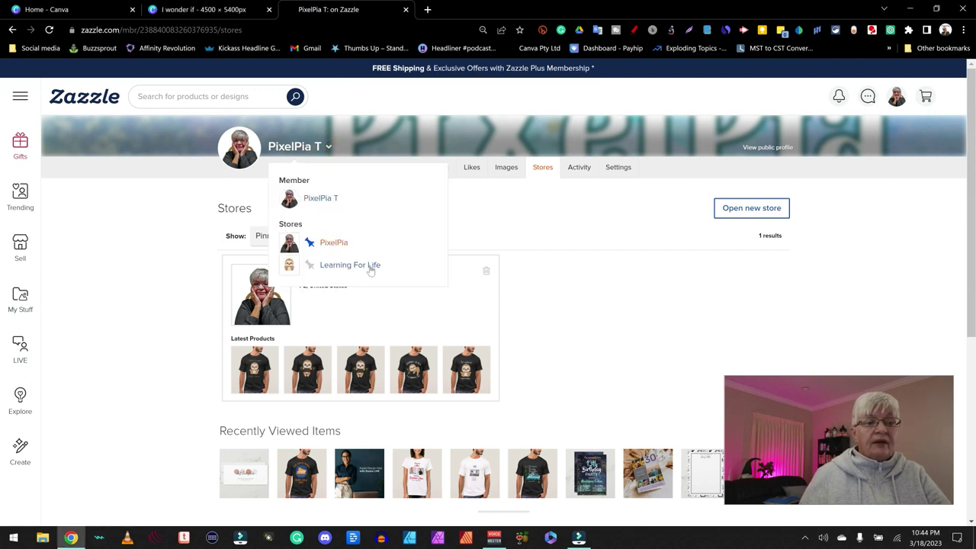
pyautogui.click(335, 242)
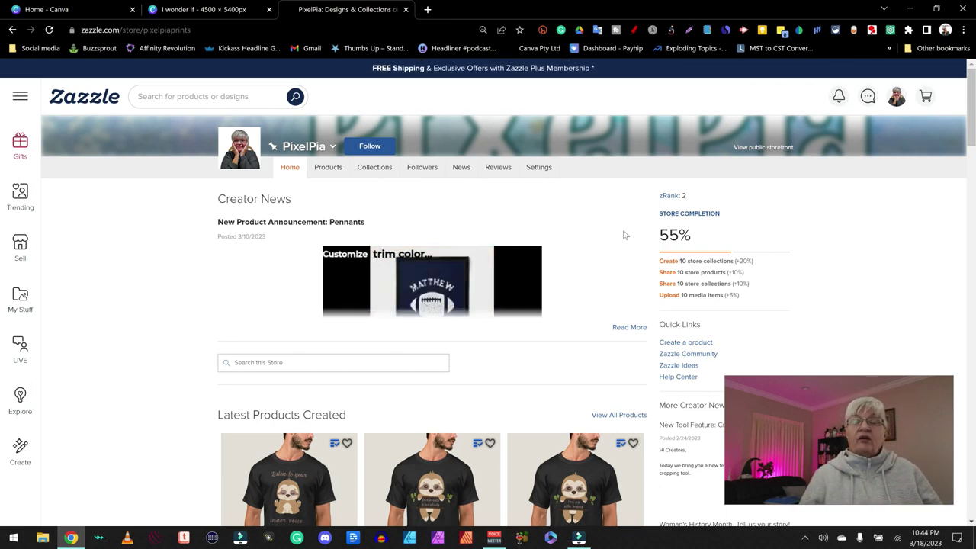
pyautogui.click(336, 242)
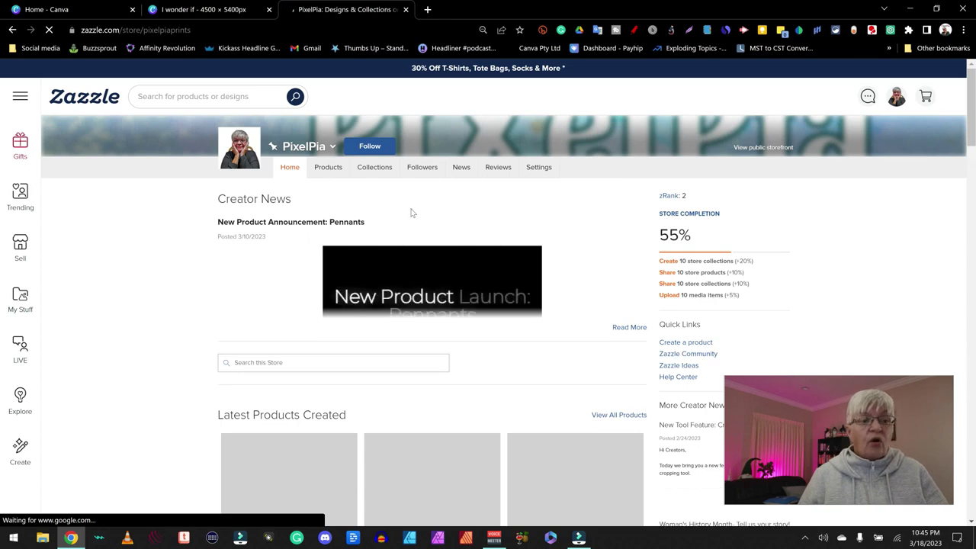
# Step: Open a black Womens Basic T-Shirt in the editor via the Basic Dark T-Shirt page
pyautogui.click(21, 449)
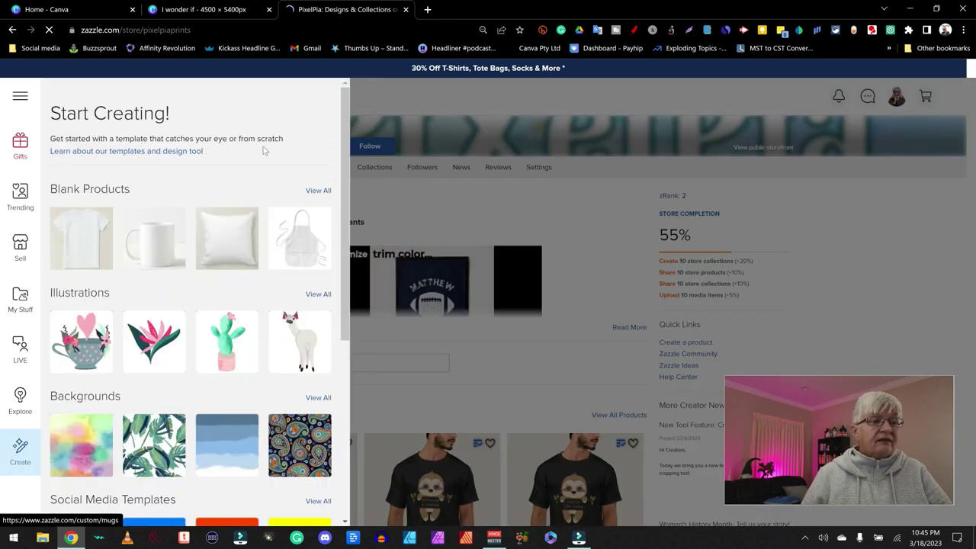
pyautogui.click(312, 193)
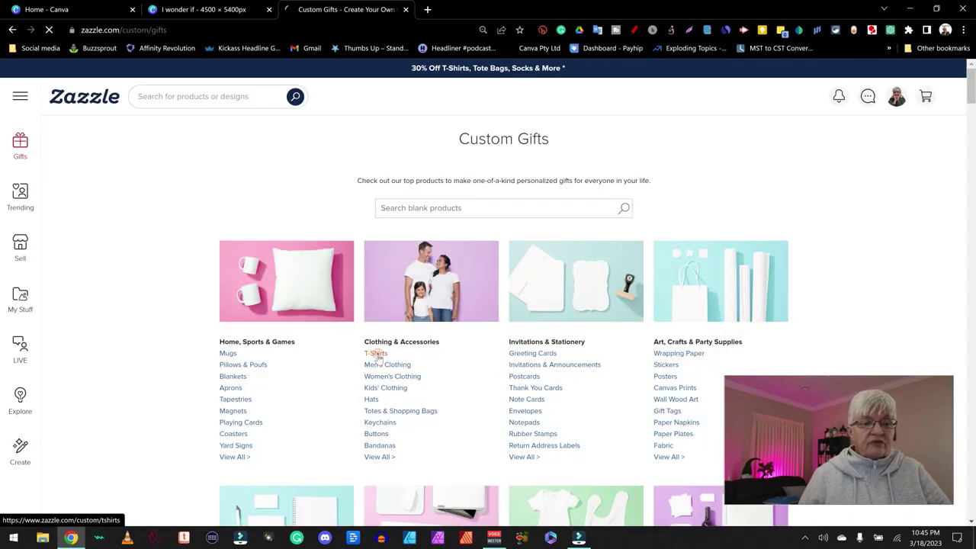
pyautogui.click(371, 358)
pyautogui.scroll(-3, 373, 343)
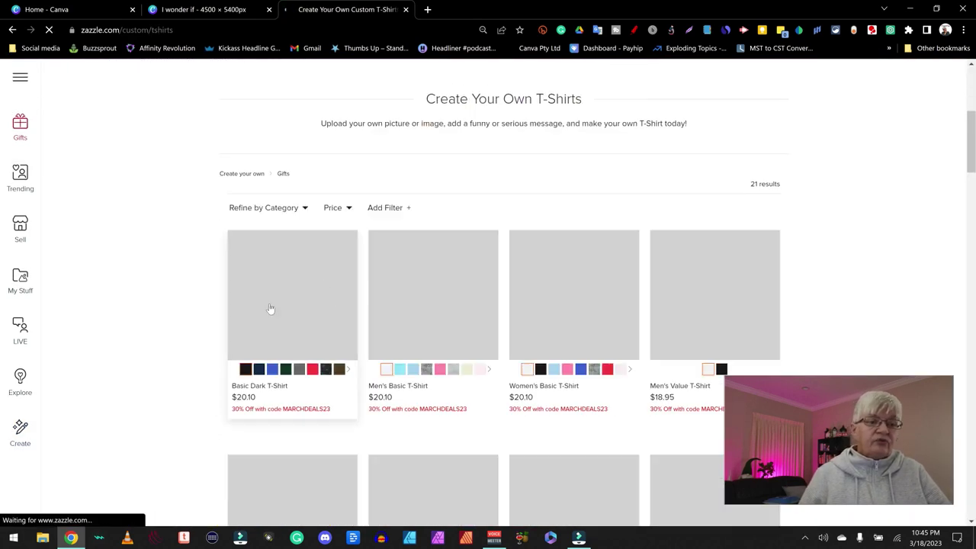
pyautogui.click(280, 303)
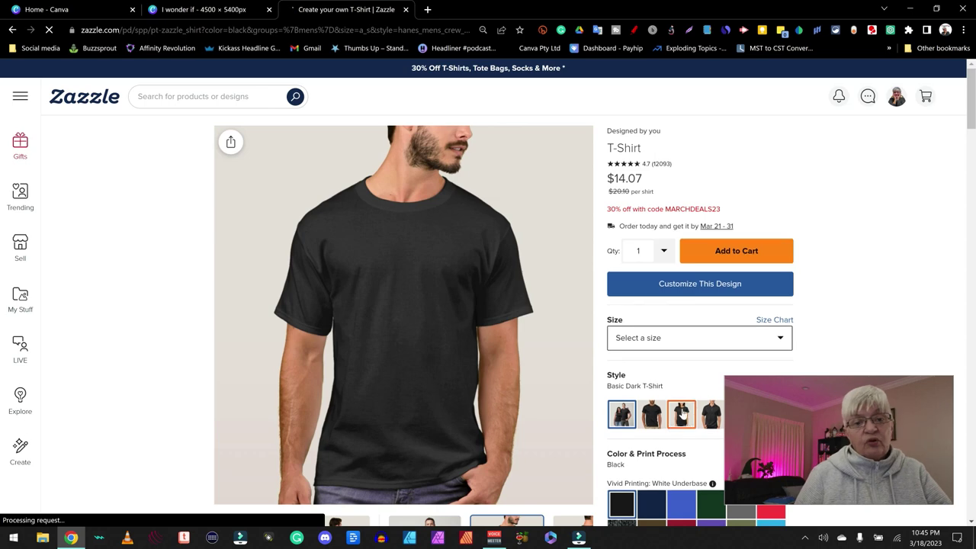
pyautogui.click(679, 412)
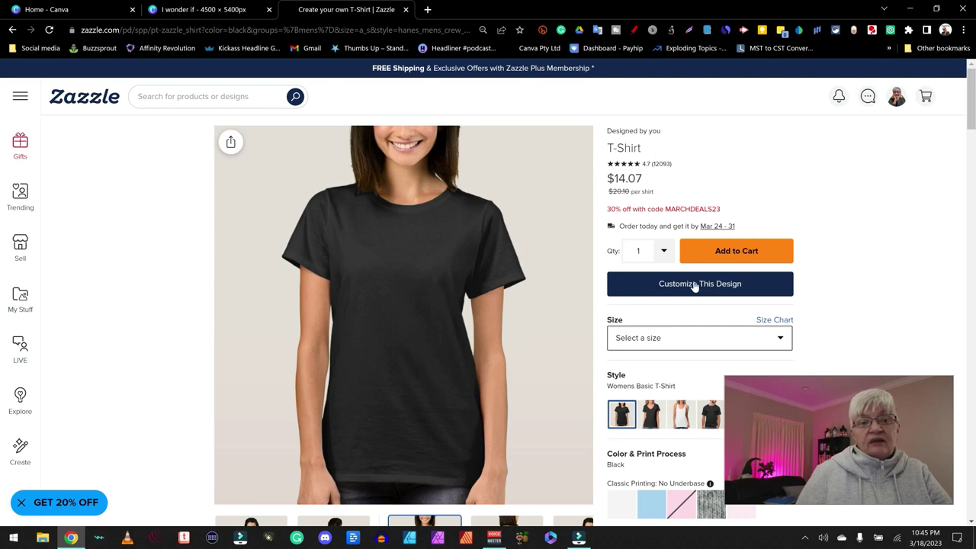
pyautogui.click(694, 283)
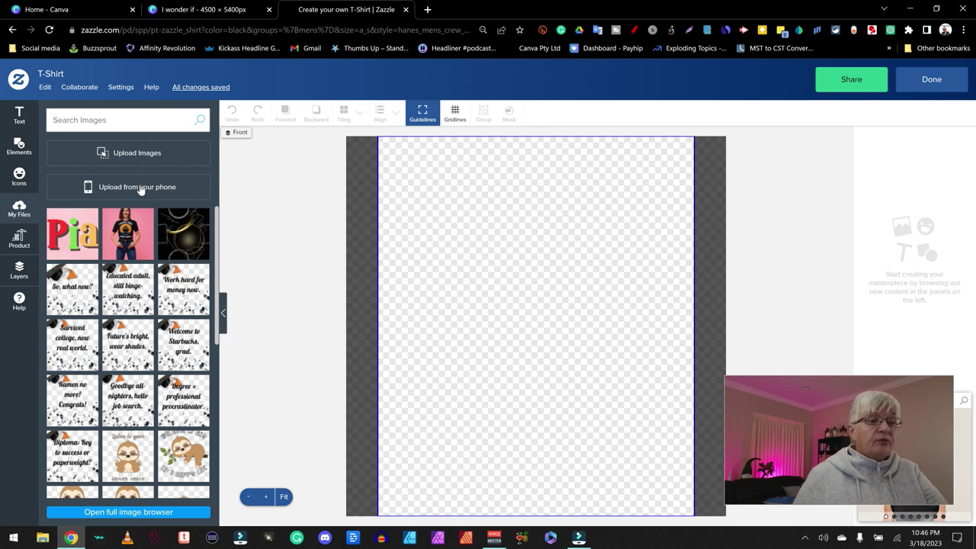
# Step: Upload image 2, the pizza slice without text, to the saved images
pyautogui.click(115, 153)
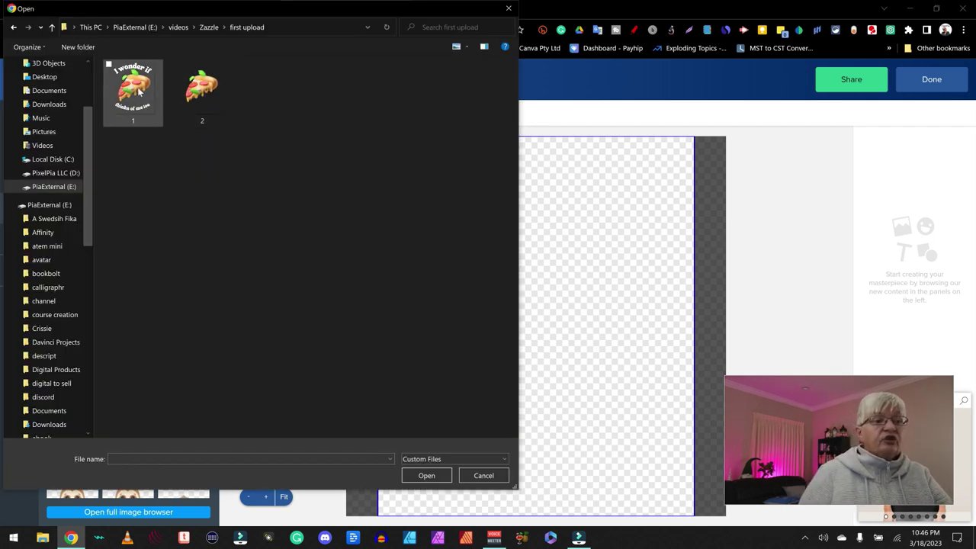
pyautogui.doubleClick(201, 95)
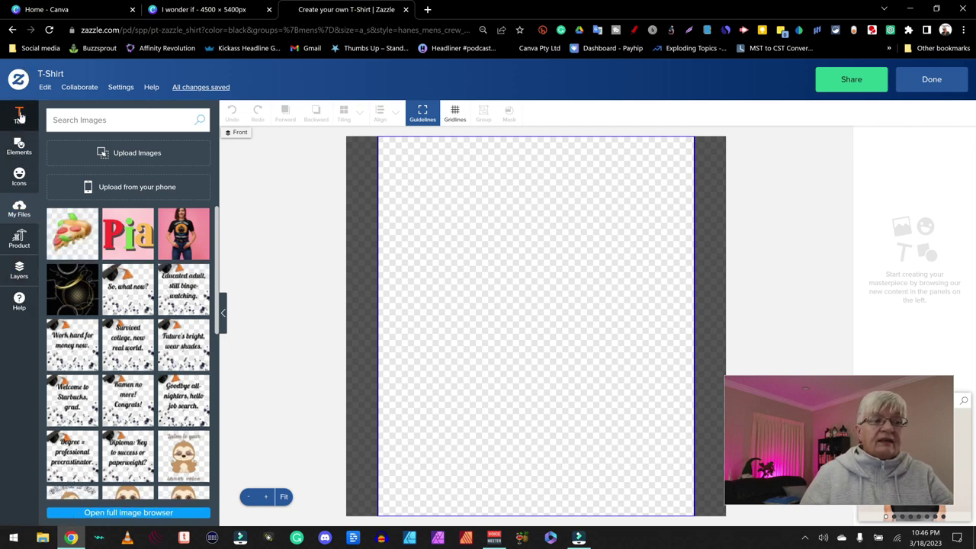
# Step: Add a twin-flowers icon from an Icons search for flowers, delete it, then show My Files
pyautogui.click(19, 145)
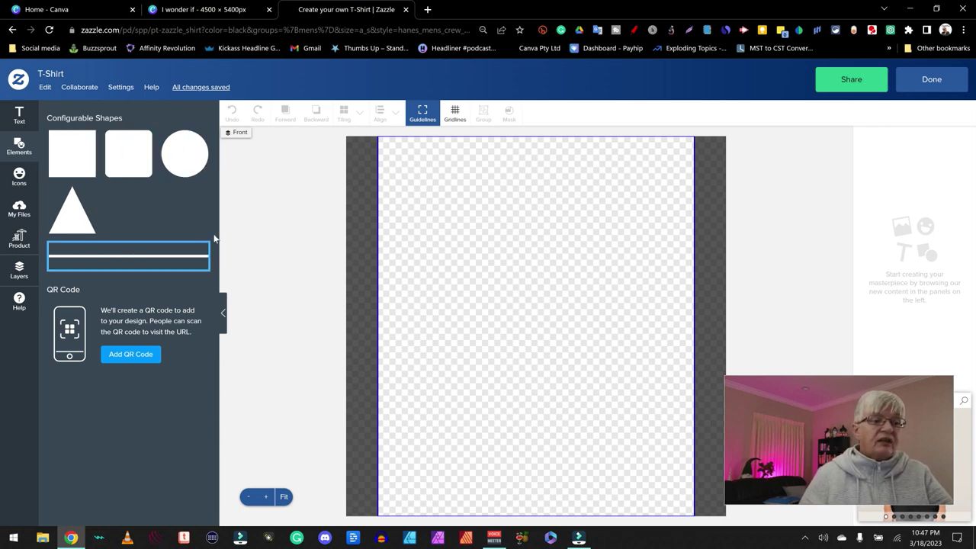
pyautogui.click(19, 177)
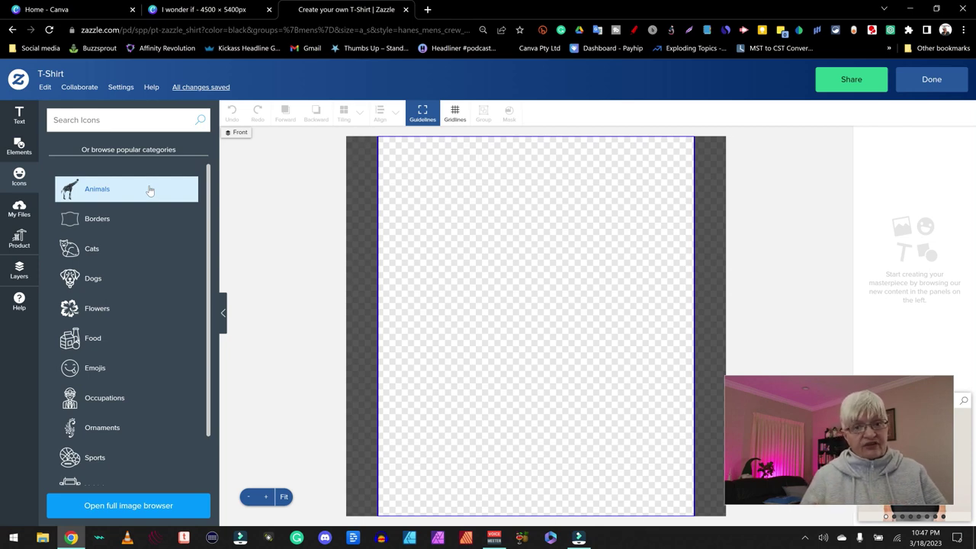
pyautogui.click(111, 309)
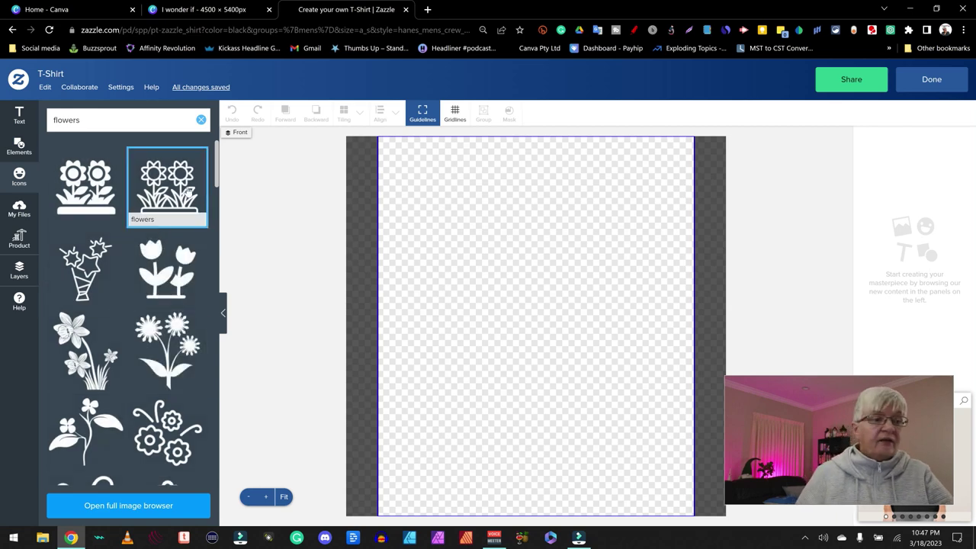
pyautogui.click(188, 191)
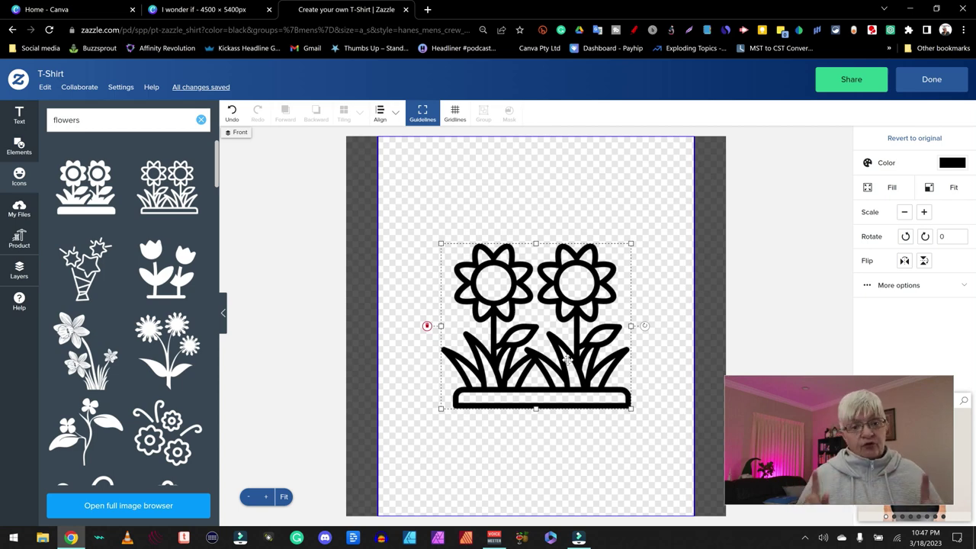
pyautogui.press('Delete')
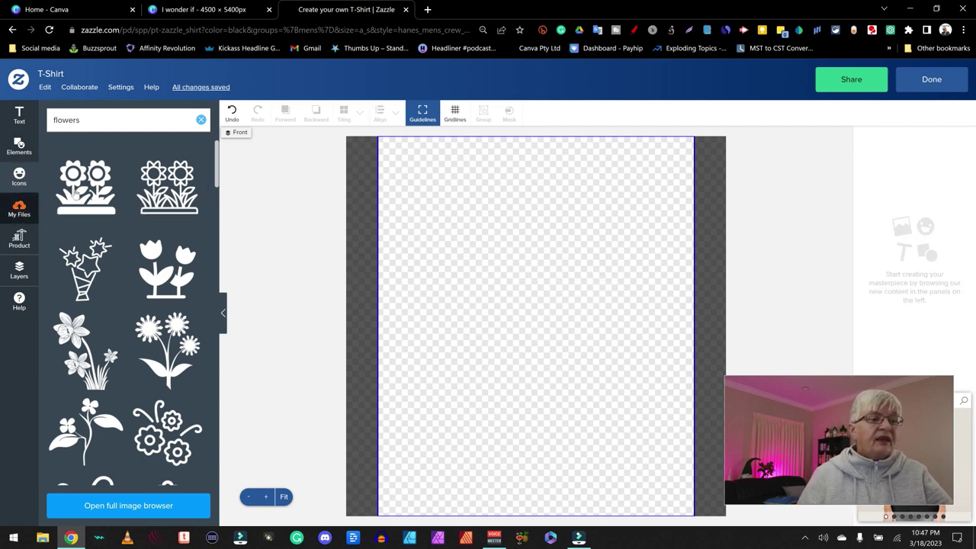
pyautogui.click(19, 209)
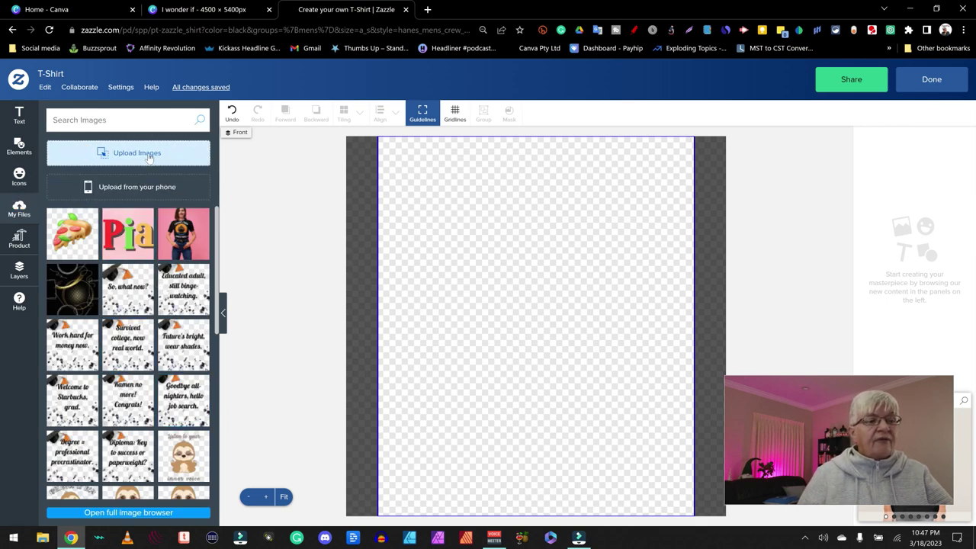
# Step: Check the Product panel, Front/Back layers and print-guideline Help, then return to My Files
pyautogui.click(20, 239)
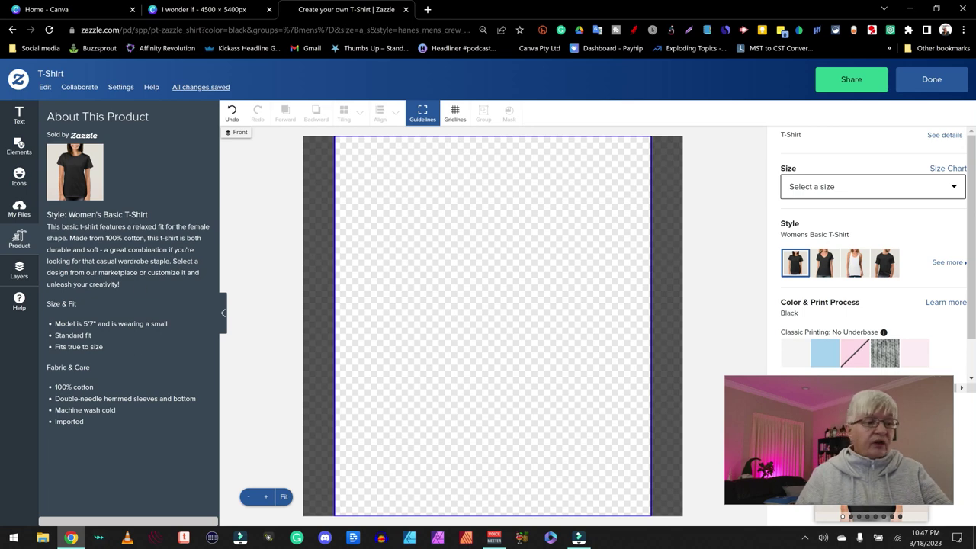
pyautogui.click(19, 271)
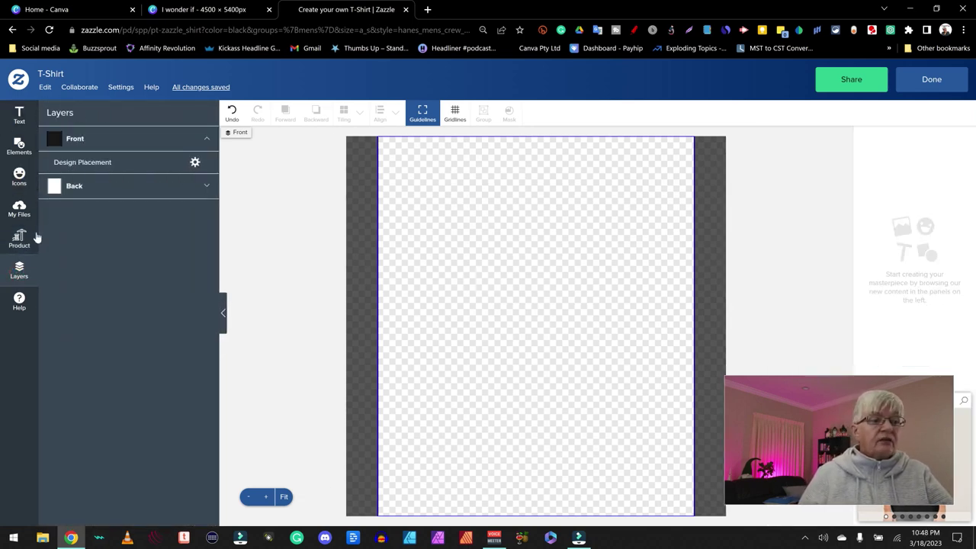
pyautogui.click(149, 151)
pyautogui.click(152, 135)
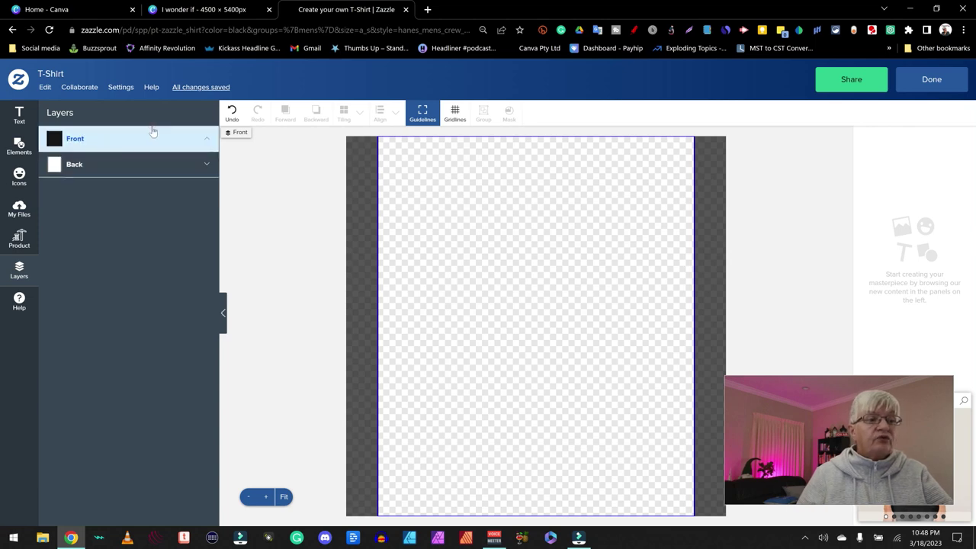
pyautogui.click(153, 163)
pyautogui.click(153, 161)
pyautogui.click(176, 137)
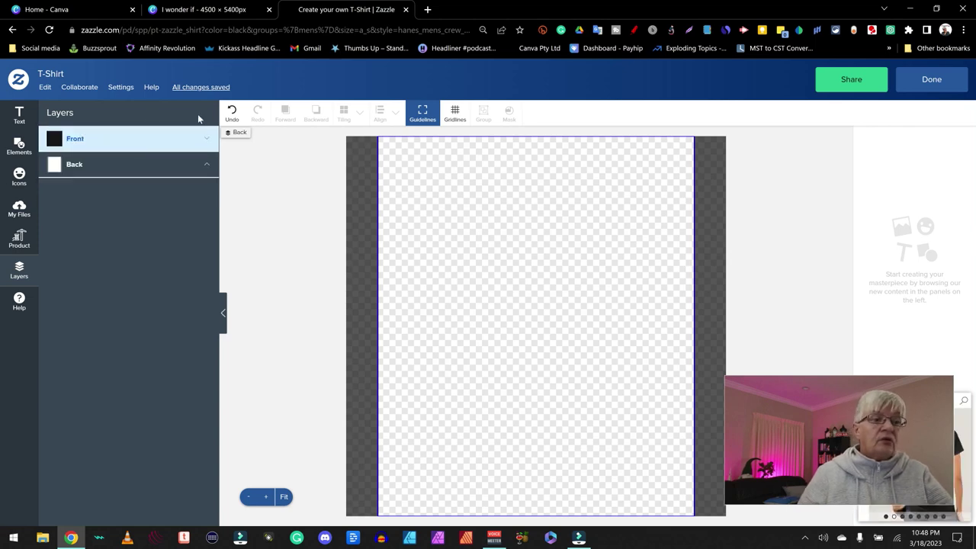
pyautogui.click(20, 302)
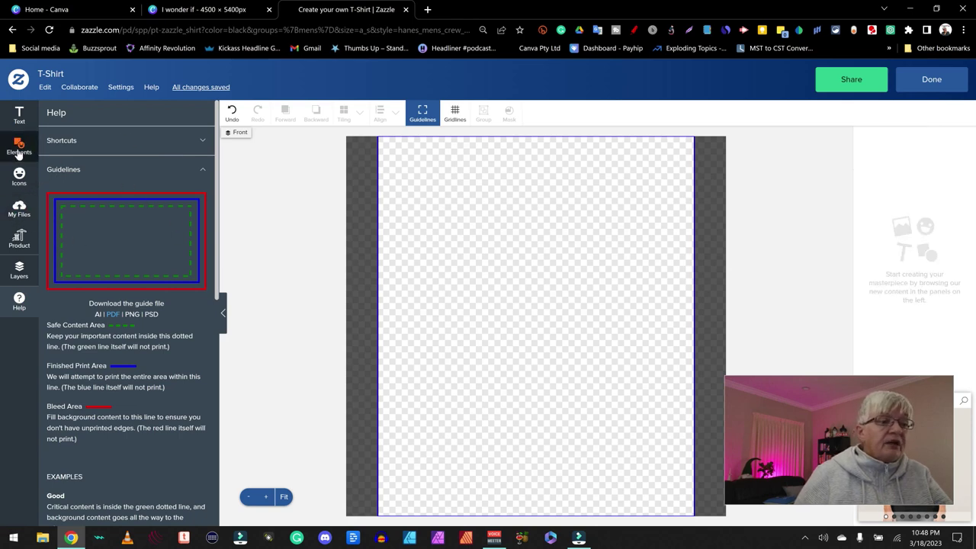
pyautogui.click(21, 210)
# Step: Toggle the canvas gridlines on and off twice, leaving them hidden
pyautogui.click(455, 112)
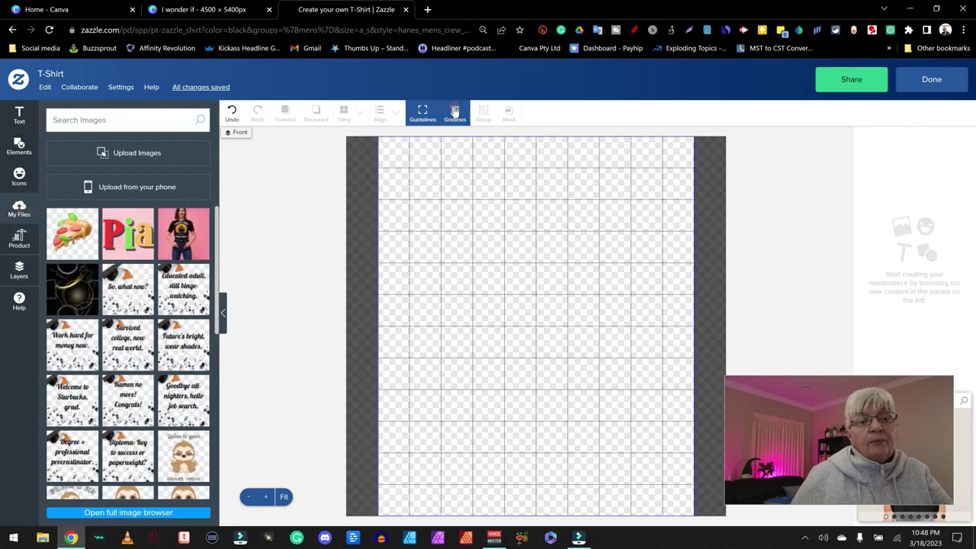
pyautogui.click(455, 111)
pyautogui.click(456, 112)
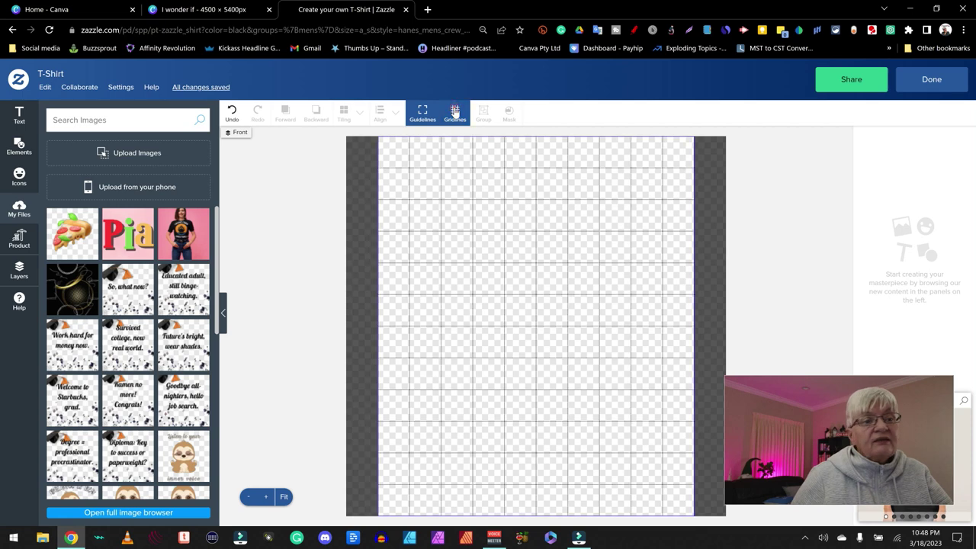
pyautogui.click(456, 112)
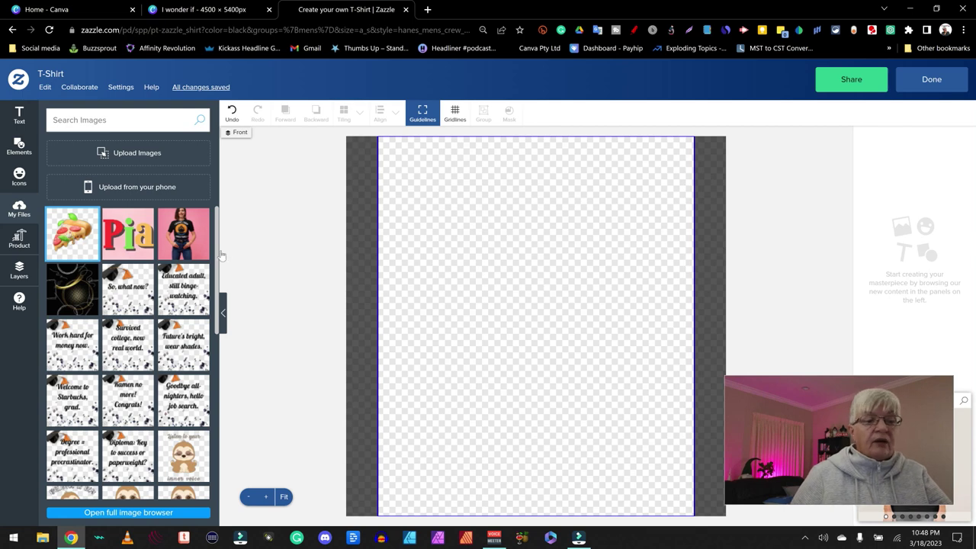
# Step: Place the pizza image on the shirt front and crop all four edges tight around the slice
pyautogui.moveTo(542, 333); pyautogui.dragTo(542, 333)
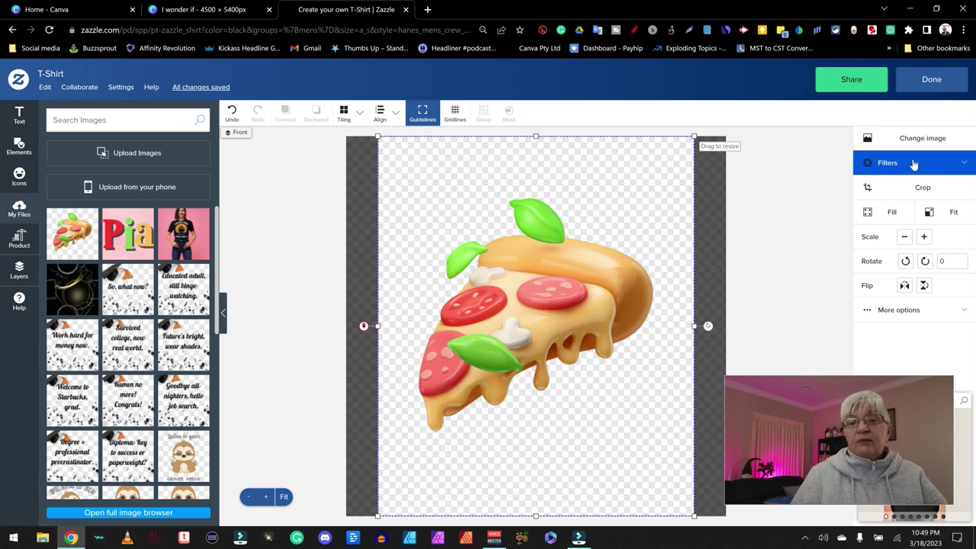
pyautogui.click(917, 163)
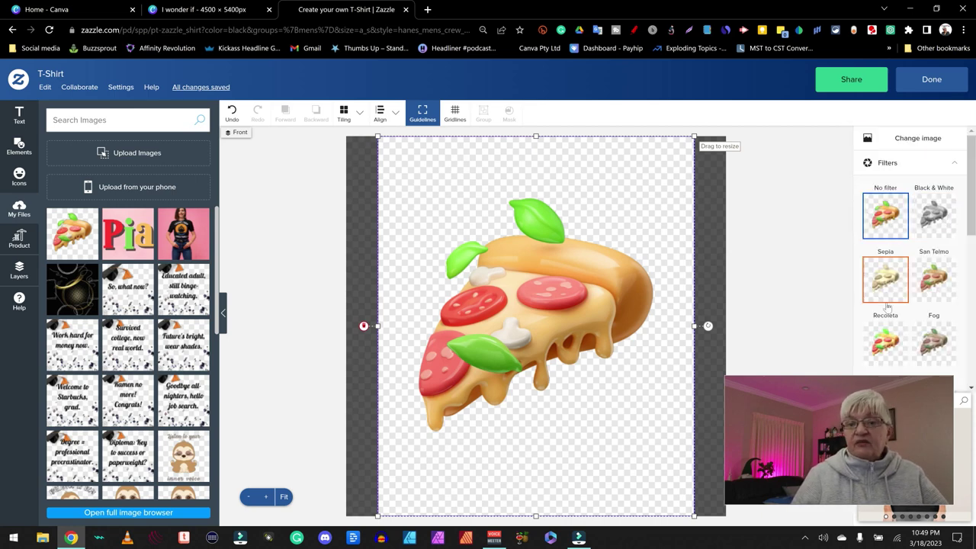
pyautogui.scroll(-5, 916, 289)
pyautogui.click(916, 267)
pyautogui.moveTo(503, 160); pyautogui.dragTo(500, 196)
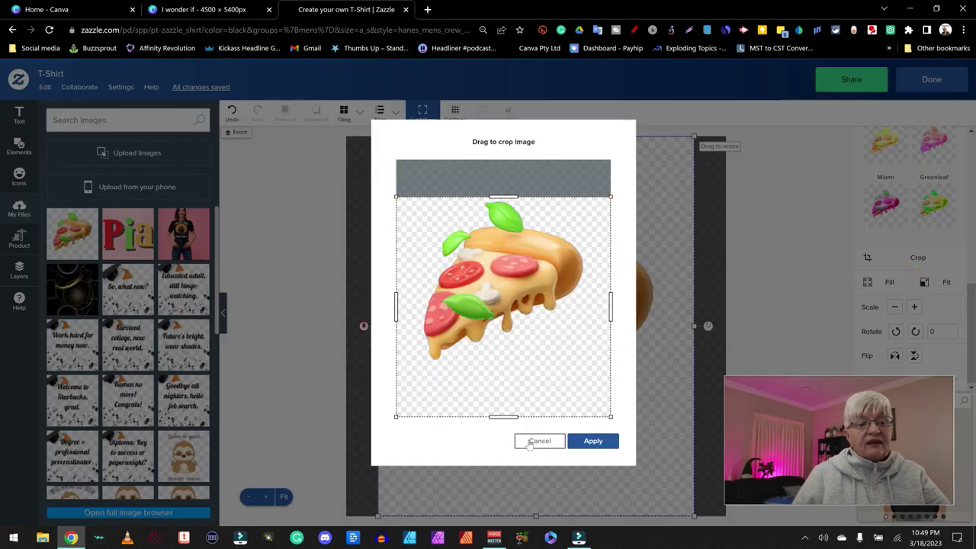
pyautogui.moveTo(504, 418); pyautogui.dragTo(501, 363)
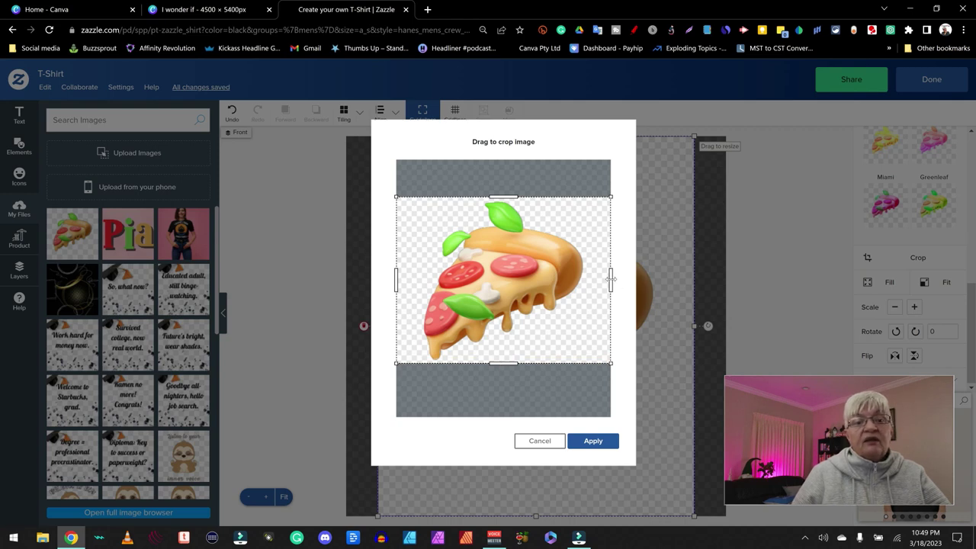
pyautogui.moveTo(611, 279); pyautogui.dragTo(586, 280)
pyautogui.moveTo(396, 280); pyautogui.dragTo(422, 284)
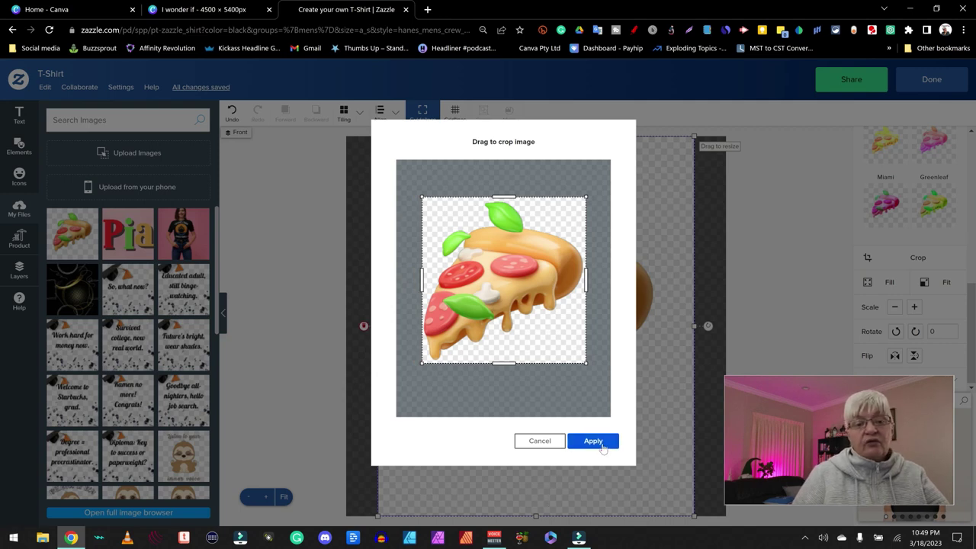
pyautogui.click(593, 442)
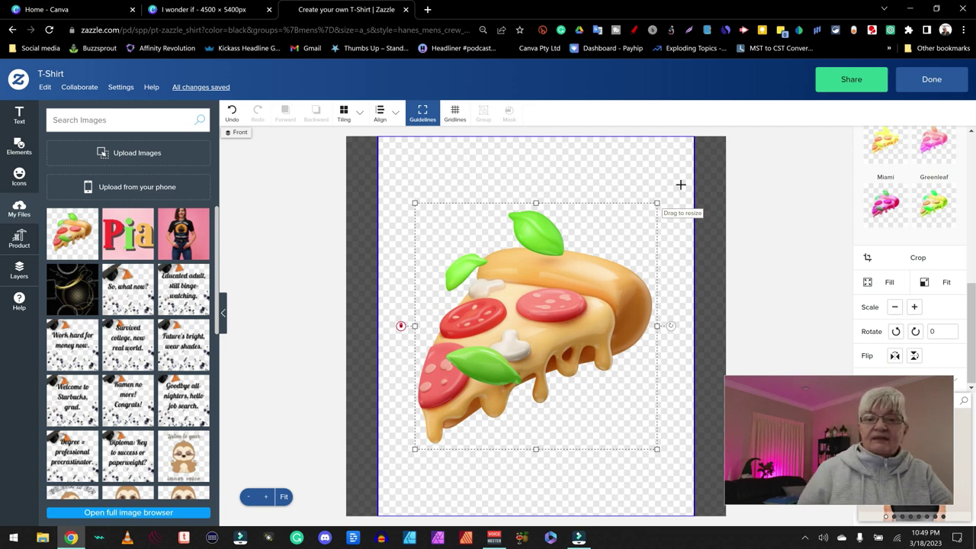
# Step: Resize the pizza to fit the front, testing rotate and flips but keeping 0° upright
pyautogui.click(896, 310)
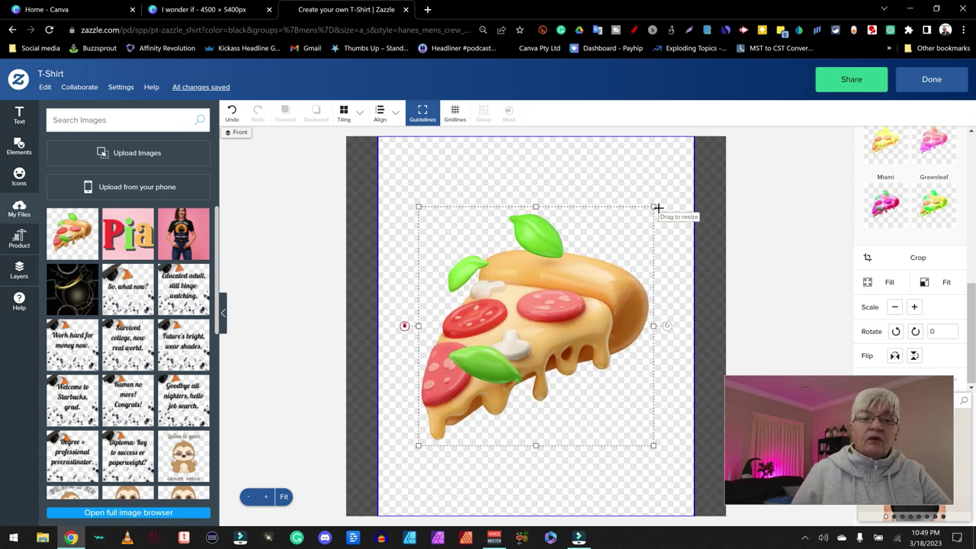
pyautogui.moveTo(654, 207)
pyautogui.mouseDown()
pyautogui.moveTo(707, 145)
pyautogui.moveTo(725, 194)
pyautogui.moveTo(631, 228)
pyautogui.moveTo(675, 236)
pyautogui.moveTo(667, 240)
pyautogui.moveTo(662, 222)
pyautogui.mouseUp()
pyautogui.click(897, 332)
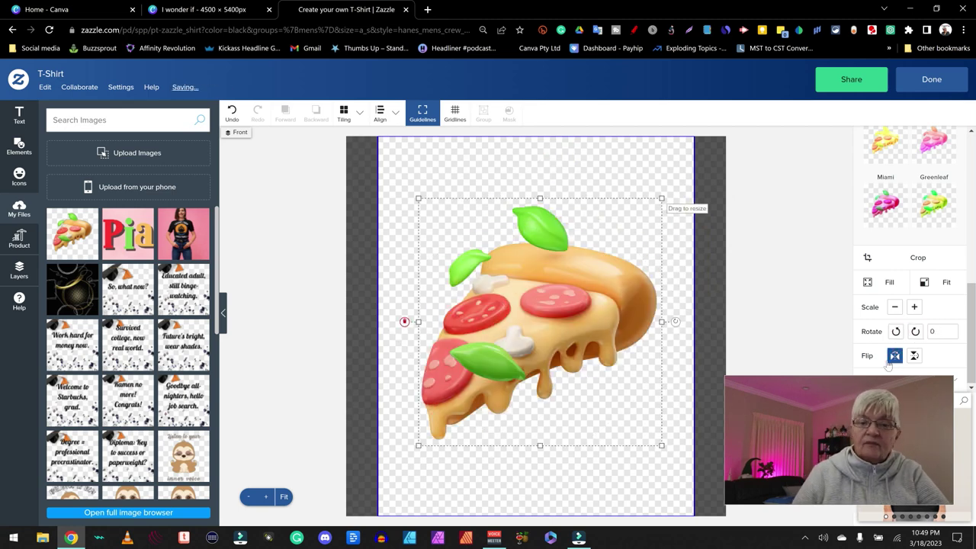
pyautogui.click(895, 357)
pyautogui.click(916, 357)
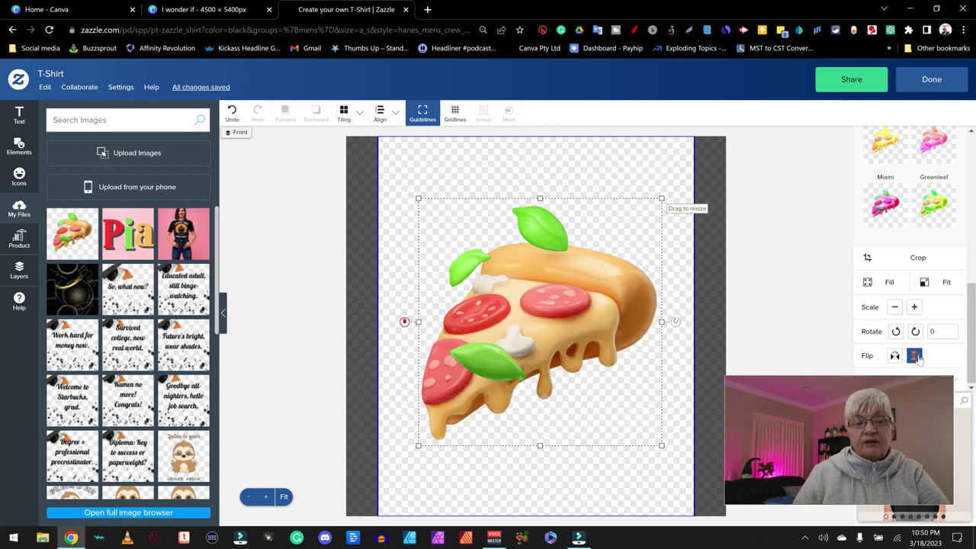
pyautogui.click(916, 357)
pyautogui.click(915, 357)
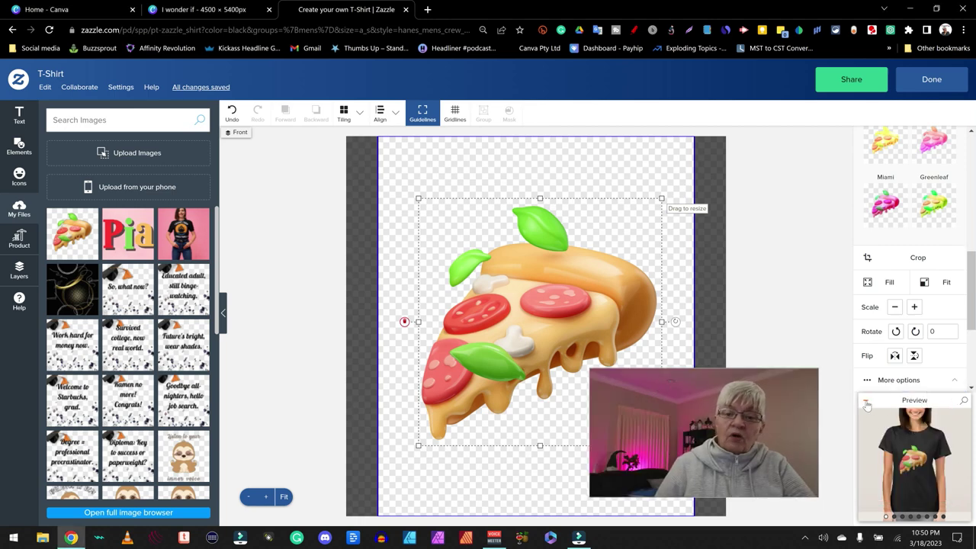
pyautogui.click(888, 404)
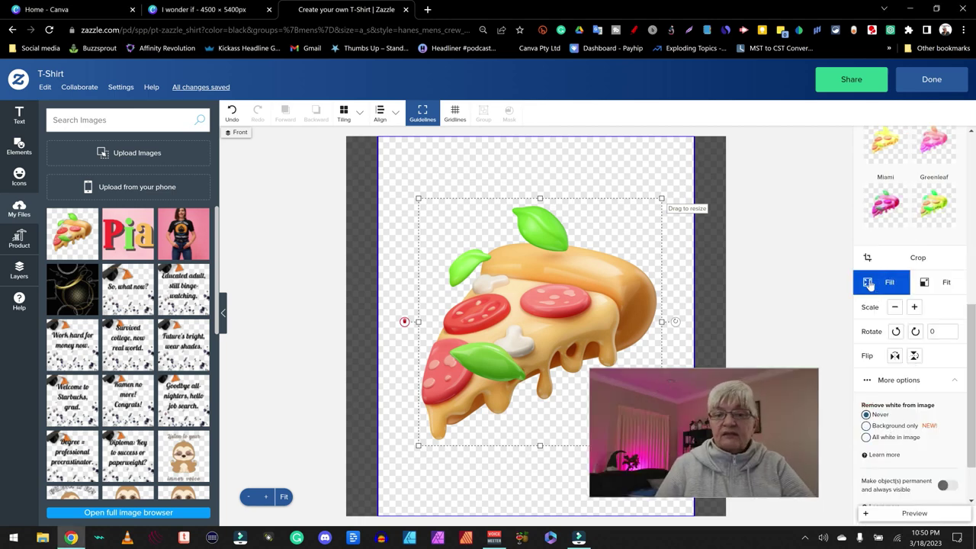
pyautogui.scroll(-1, 907, 358)
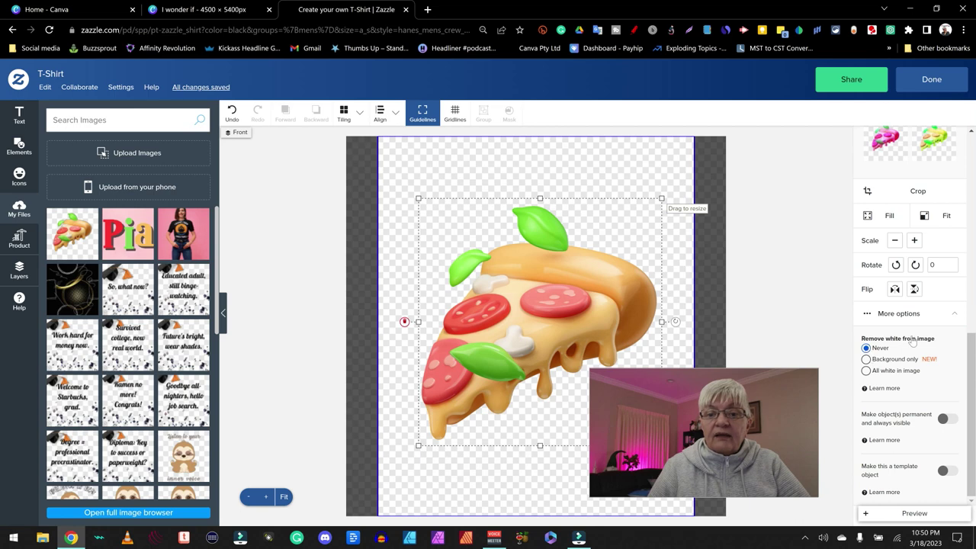
pyautogui.click(880, 372)
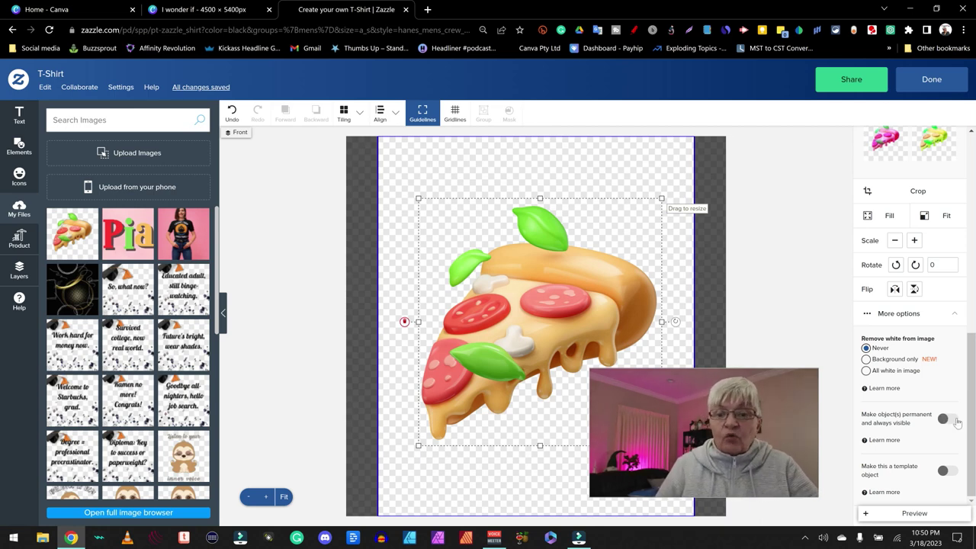
pyautogui.click(947, 420)
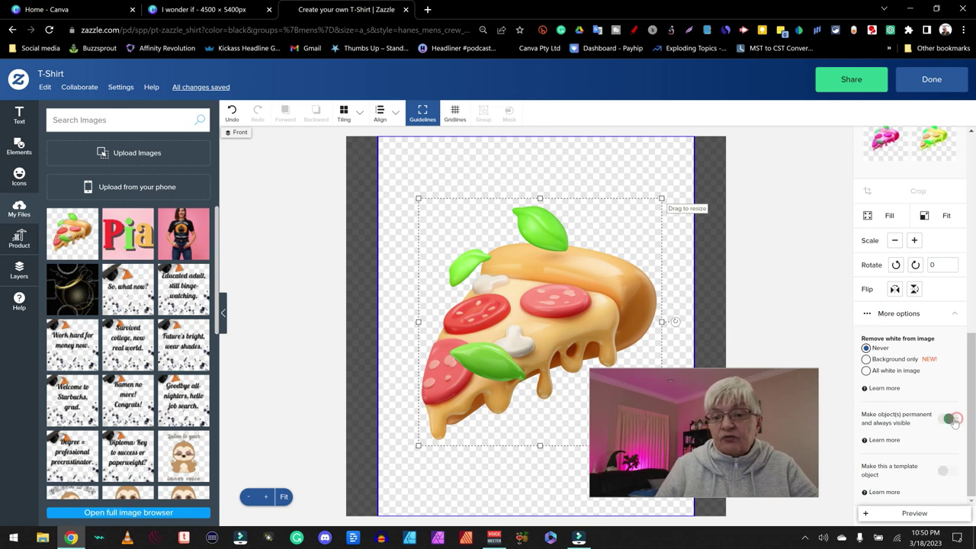
pyautogui.click(946, 421)
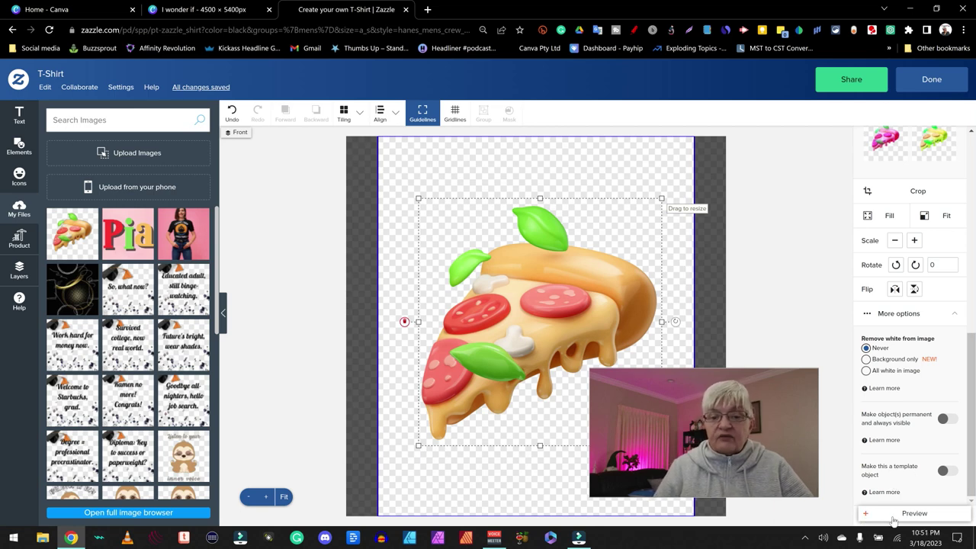
pyautogui.click(868, 516)
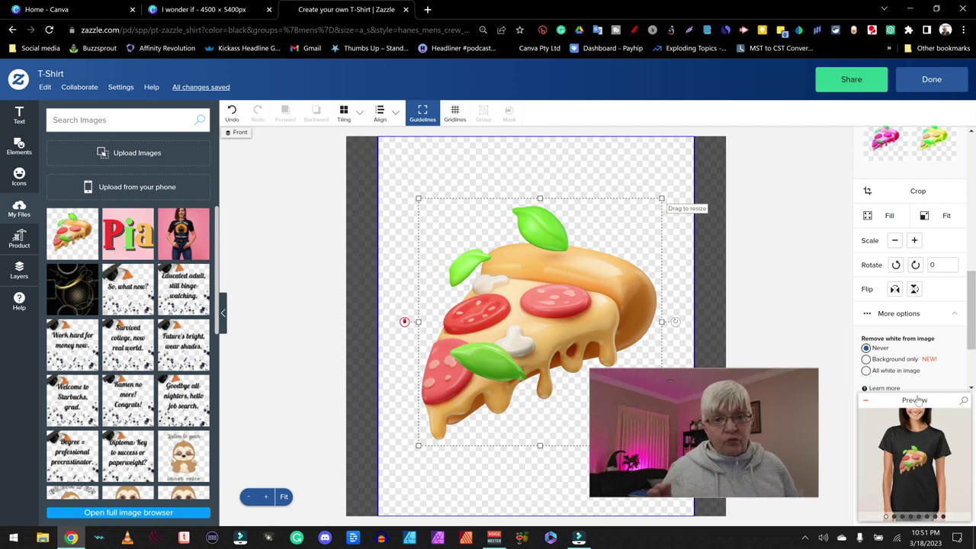
pyautogui.moveTo(914, 471)
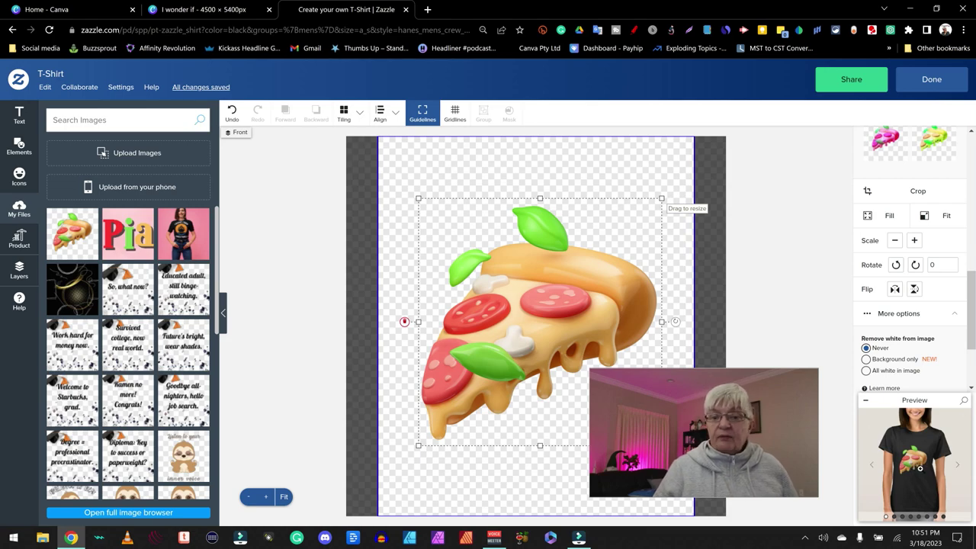
# Step: Browse the enlarged shirt previews, including the flat Design Front view
pyautogui.click(920, 469)
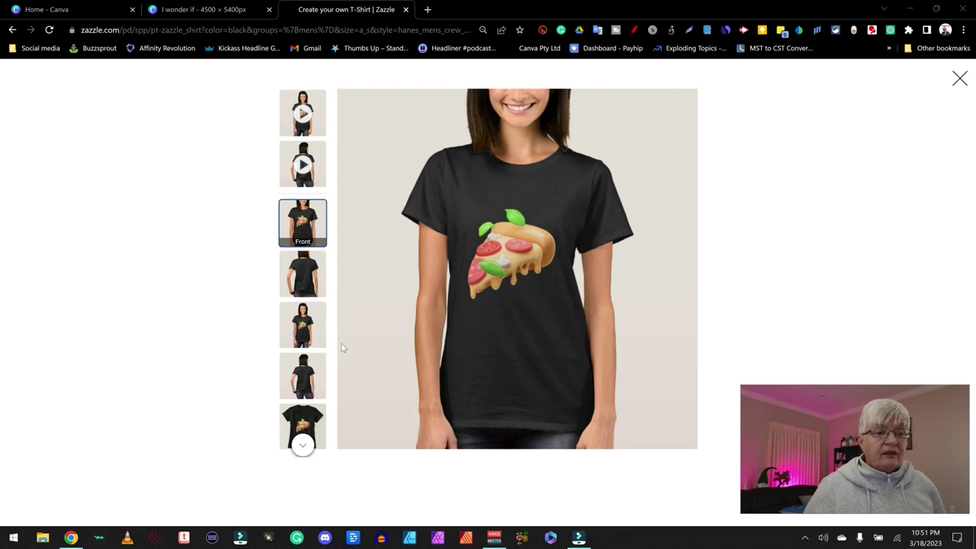
pyautogui.click(303, 424)
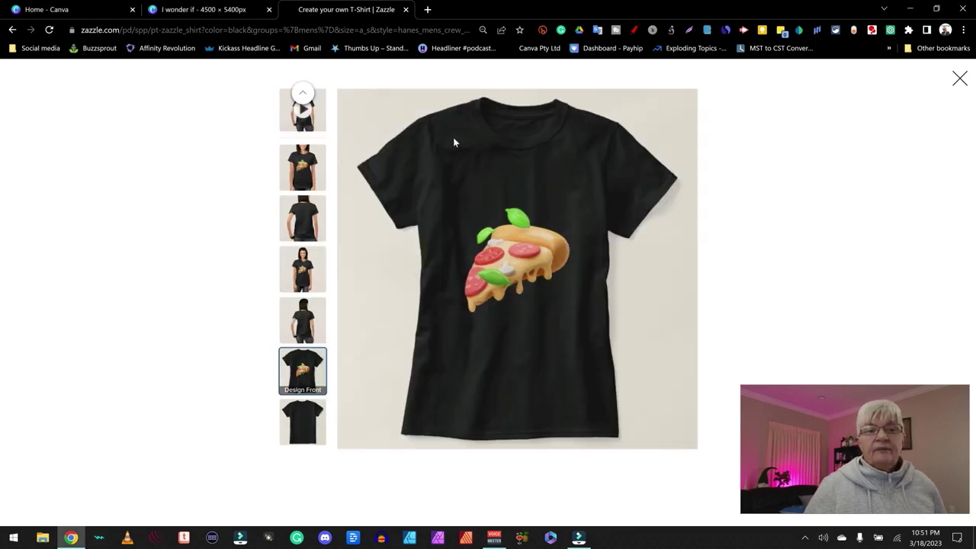
pyautogui.click(311, 115)
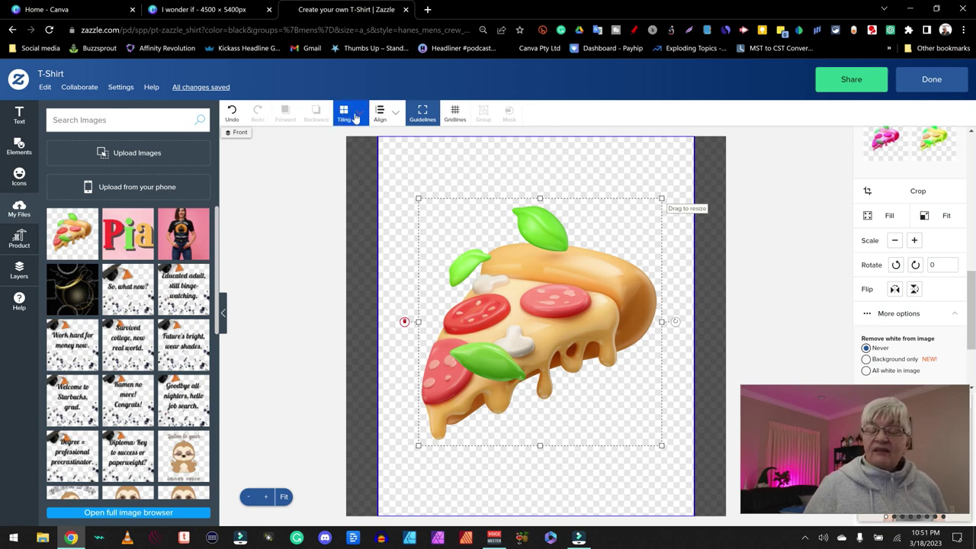
# Step: Centre the pizza slice horizontally on the print area after trying and undoing a centered tile pattern
pyautogui.click(355, 117)
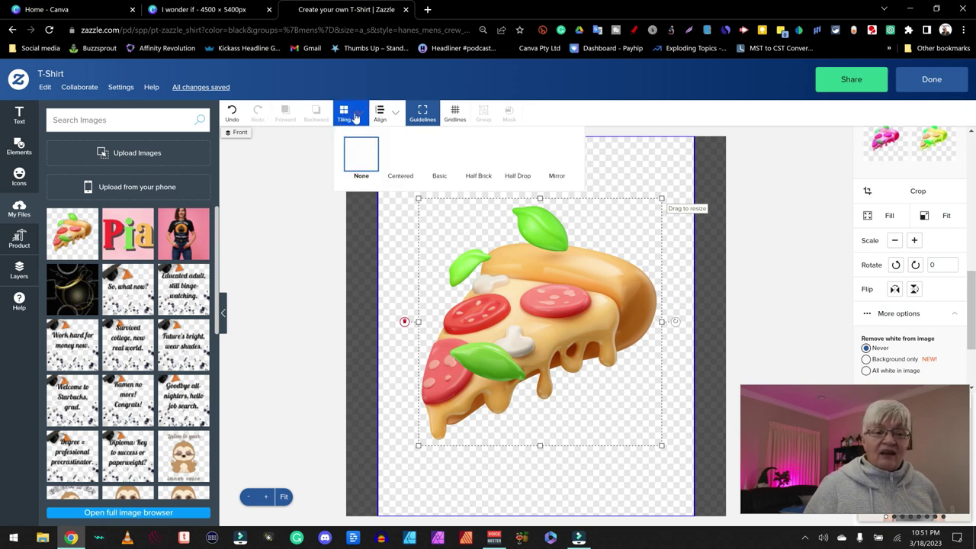
pyautogui.click(398, 157)
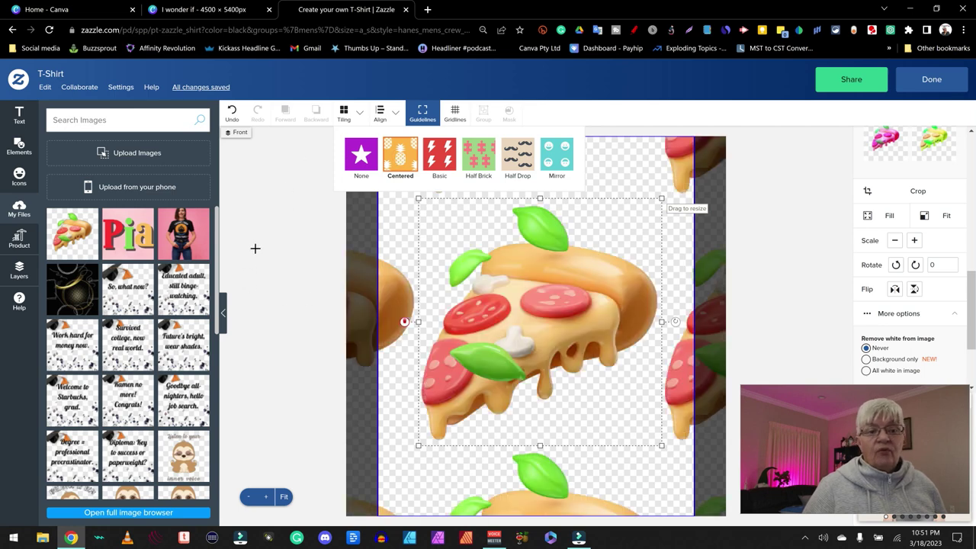
pyautogui.click(232, 113)
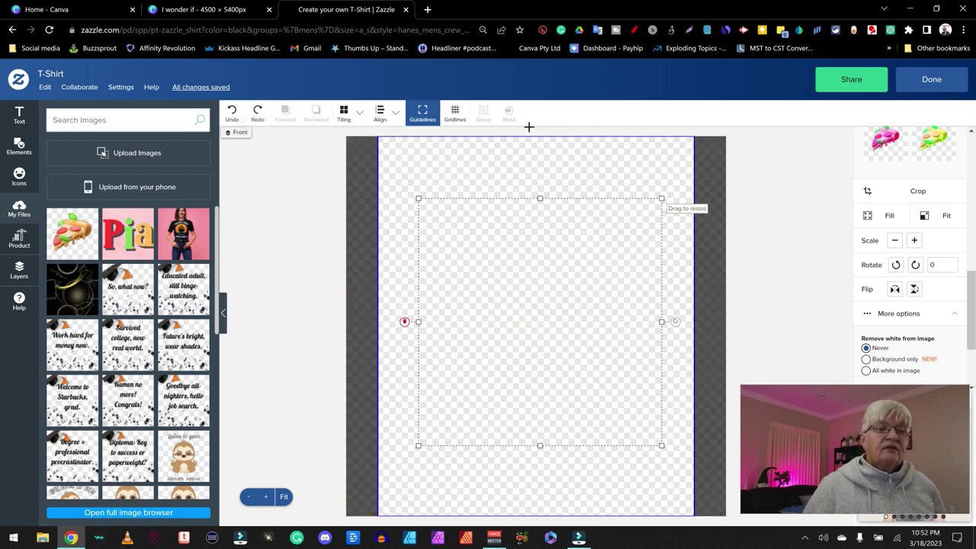
pyautogui.click(382, 114)
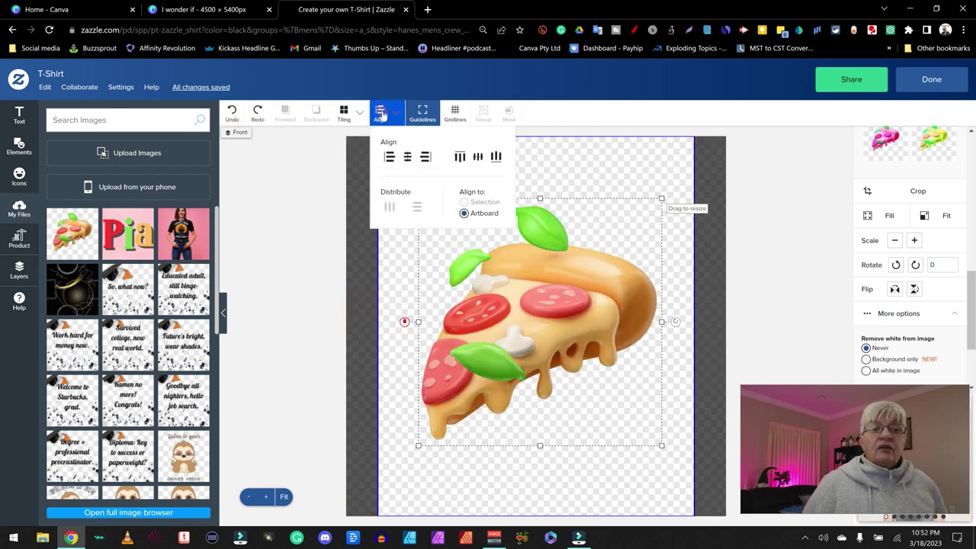
pyautogui.click(408, 158)
pyautogui.click(457, 116)
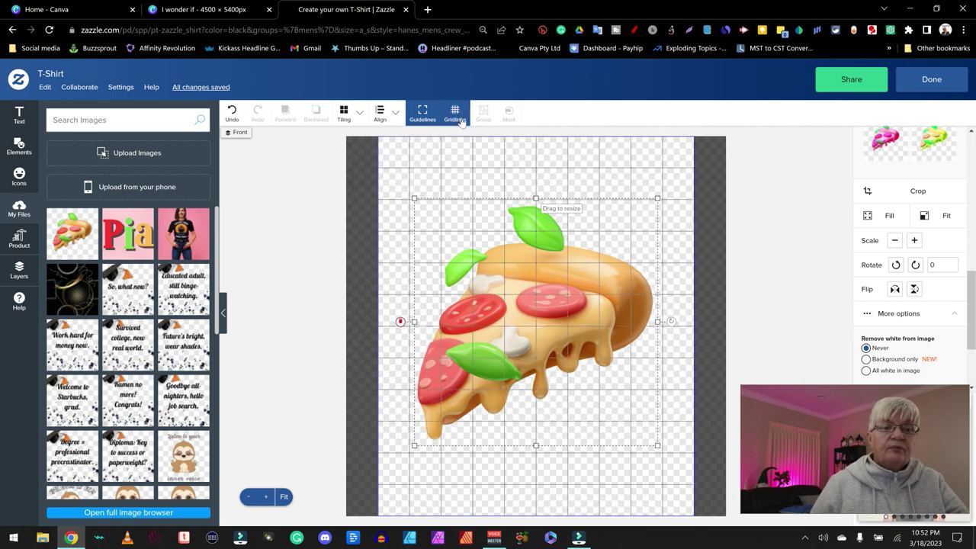
pyautogui.click(460, 121)
pyautogui.click(661, 389)
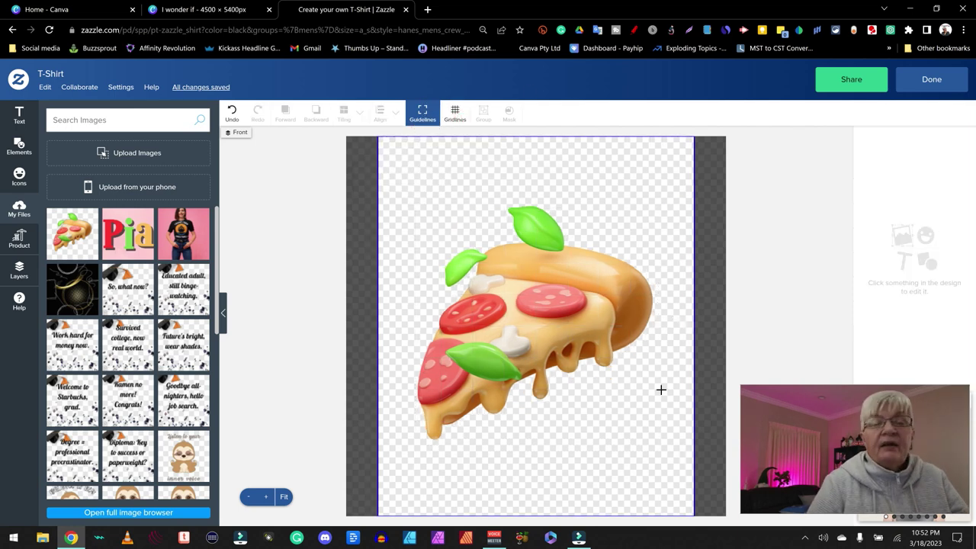
# Step: Add the text 'I wonder if' and move it to the top of the shirt
pyautogui.click(23, 119)
pyautogui.click(123, 120)
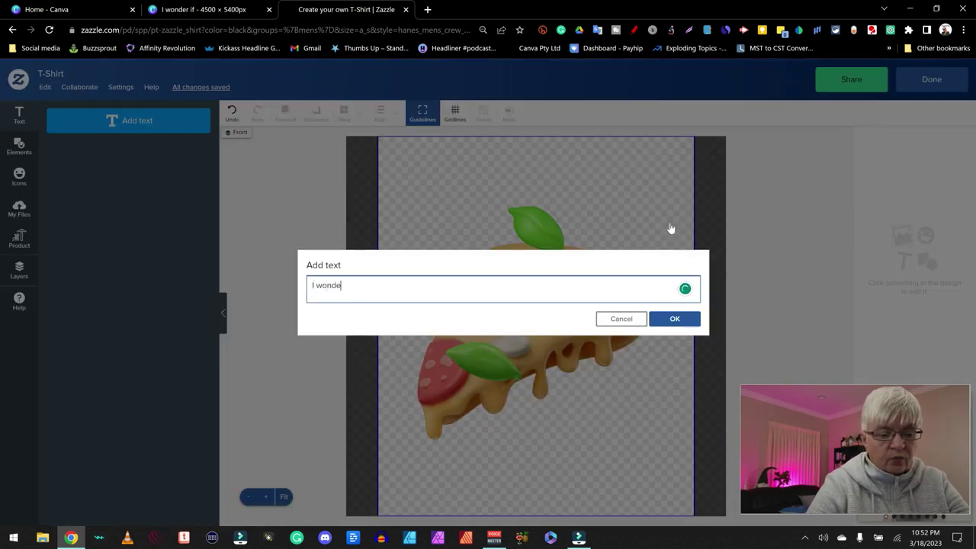
pyautogui.press('Return')
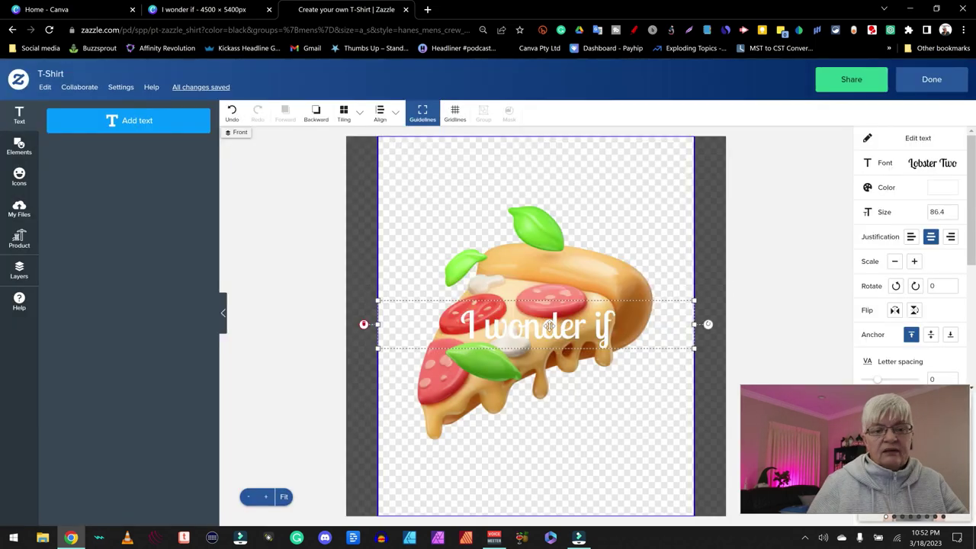
pyautogui.moveTo(542, 334); pyautogui.dragTo(539, 186)
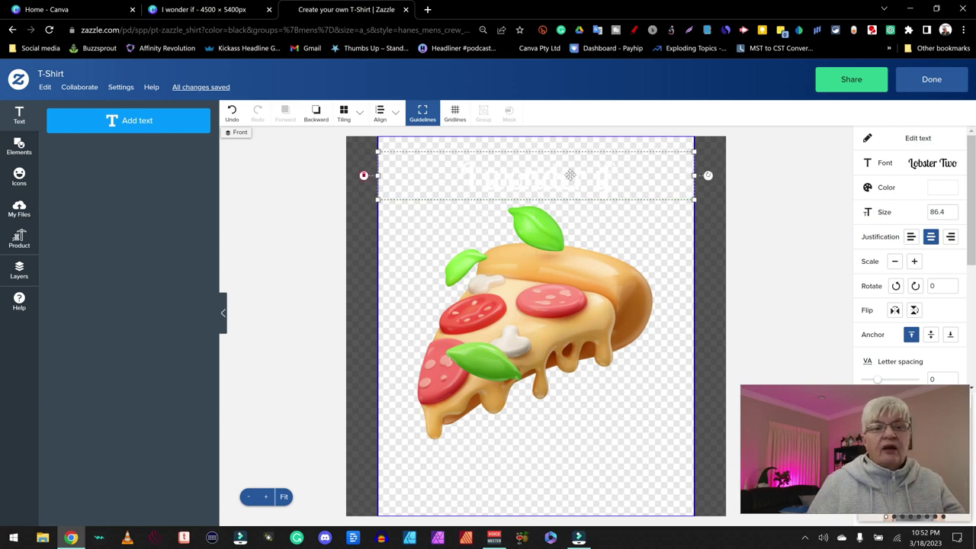
# Step: Make the headline dark grey and set its font to Medallion after trying Limelight and Luckiest Guy
pyautogui.click(904, 165)
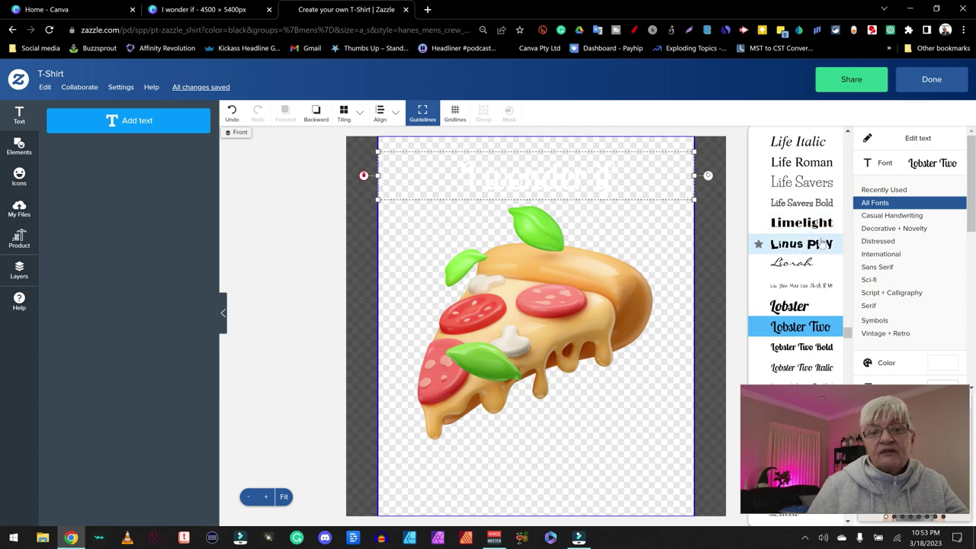
pyautogui.click(822, 223)
pyautogui.click(592, 183)
pyautogui.click(941, 190)
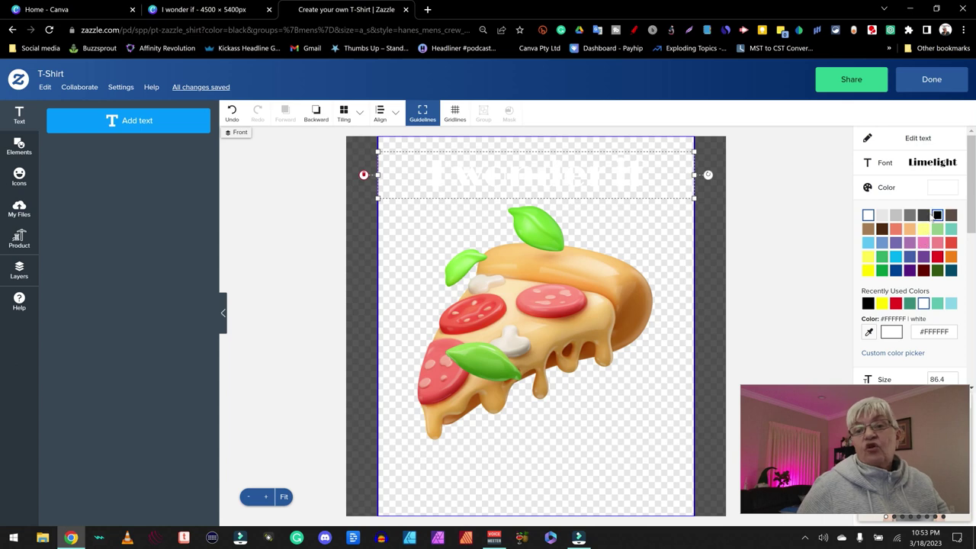
pyautogui.click(923, 217)
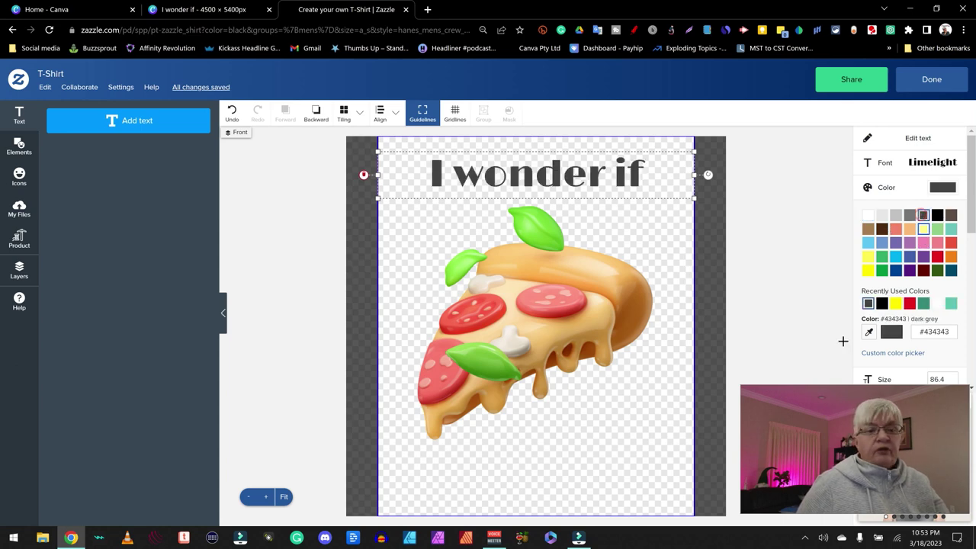
pyautogui.click(938, 163)
pyautogui.scroll(-5, 807, 222)
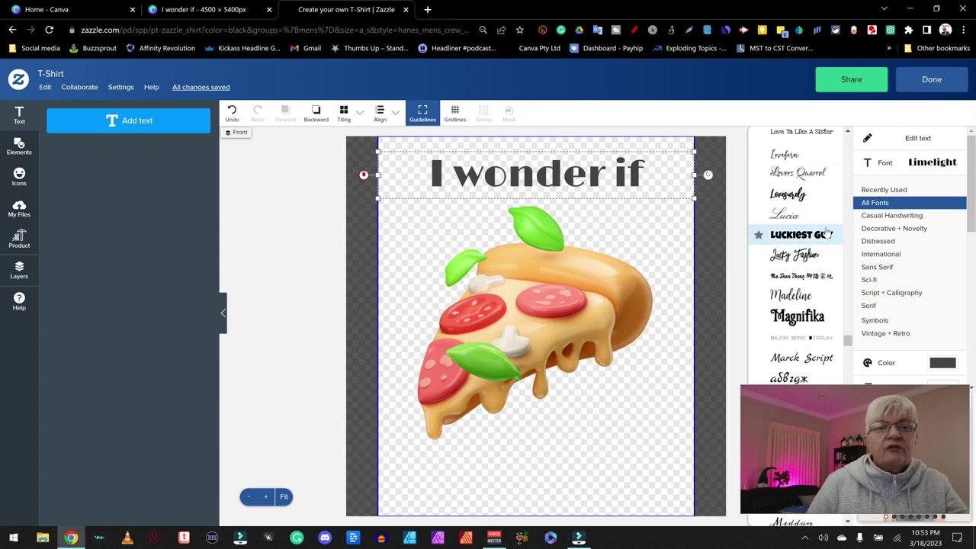
pyautogui.click(826, 227)
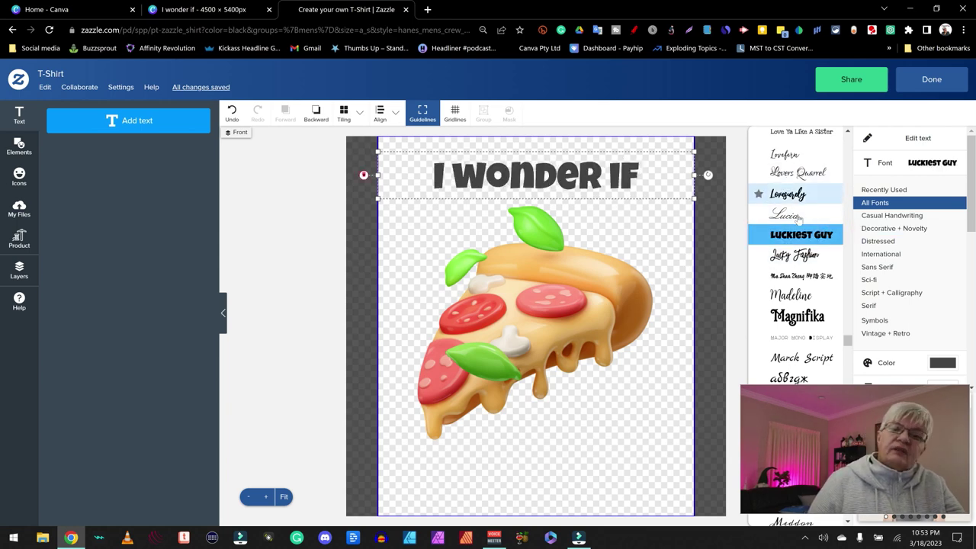
pyautogui.scroll(-3, 811, 241)
pyautogui.scroll(-2, 798, 204)
pyautogui.click(795, 330)
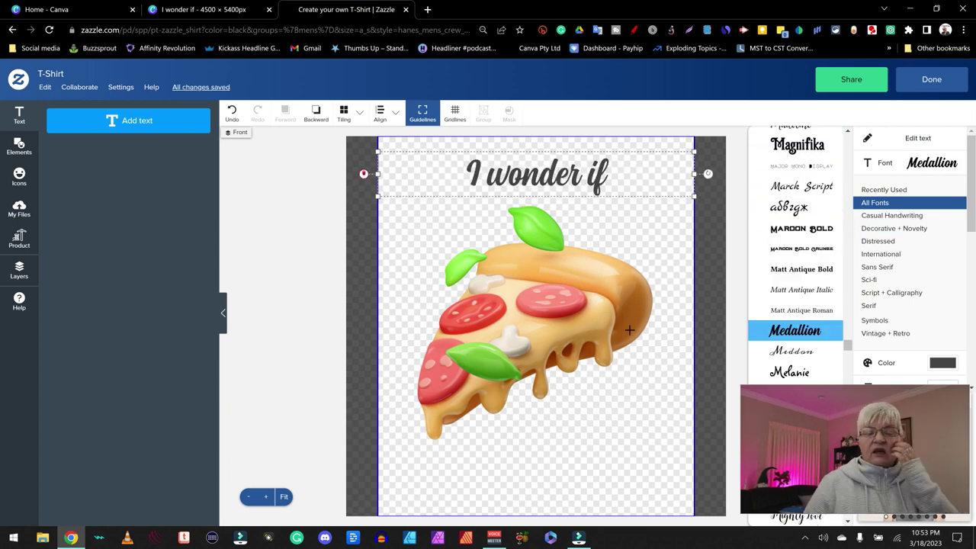
pyautogui.click(714, 181)
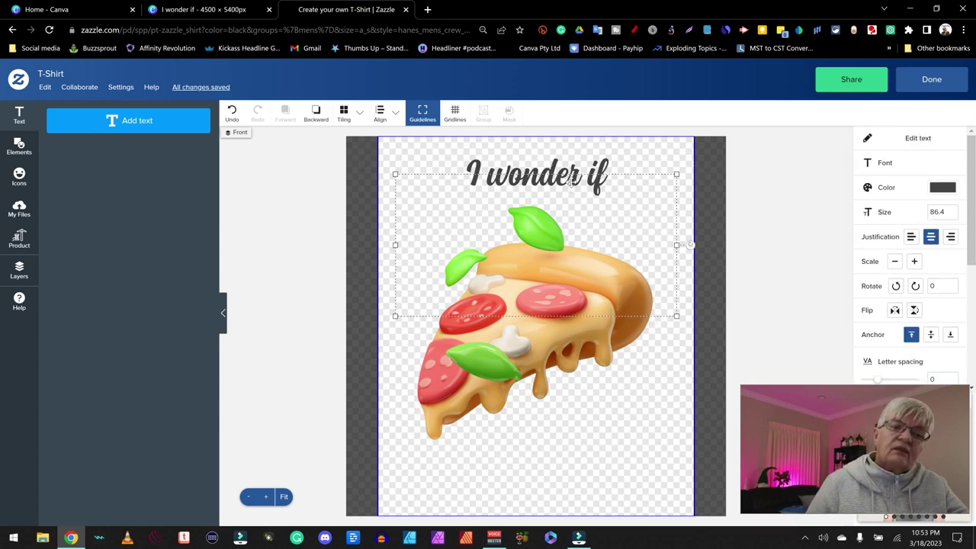
# Step: Enlarge the 'I wonder if' headline to size 130.62 and centre it horizontally across the top
pyautogui.click(954, 208)
pyautogui.moveTo(632, 182)
pyautogui.mouseDown()
pyautogui.moveTo(598, 180)
pyautogui.moveTo(631, 180)
pyautogui.mouseUp()
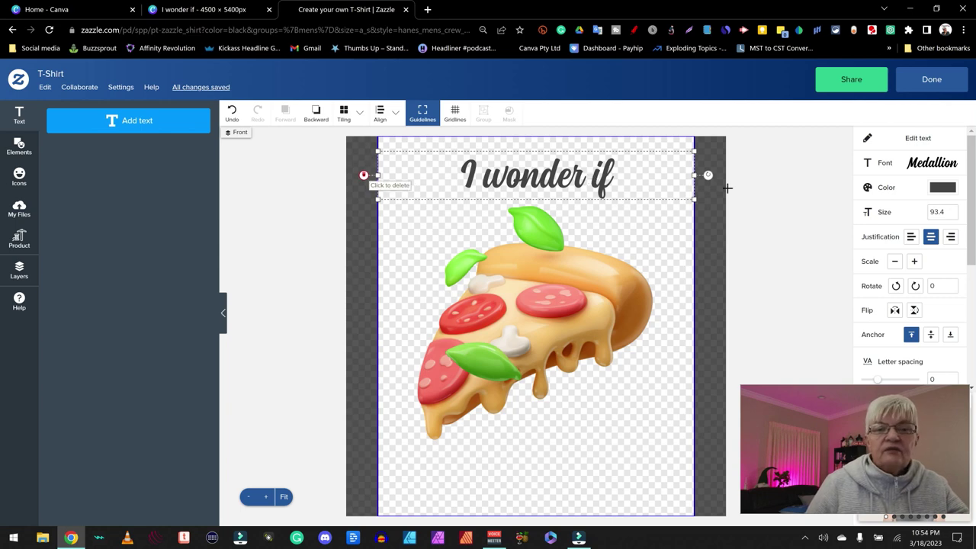
pyautogui.moveTo(694, 151); pyautogui.dragTo(713, 136)
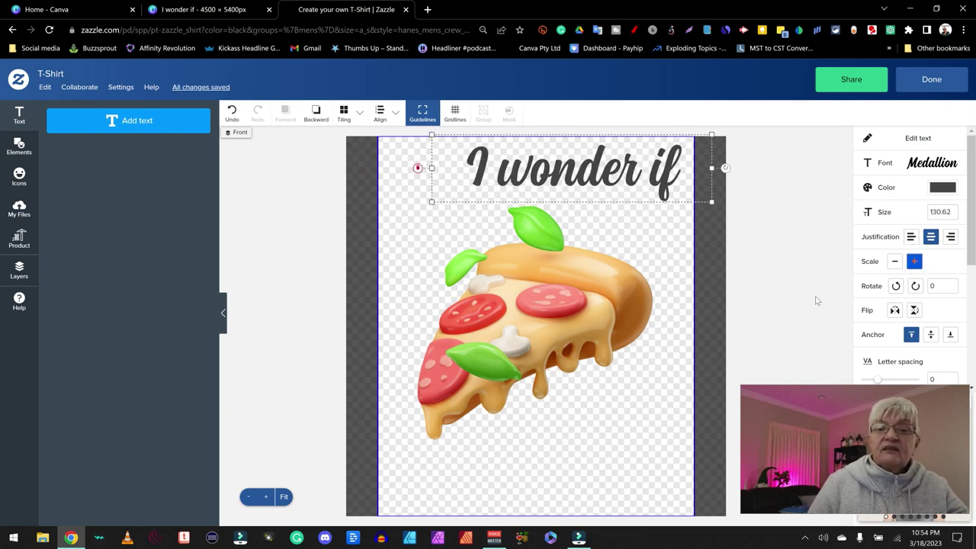
pyautogui.click(380, 113)
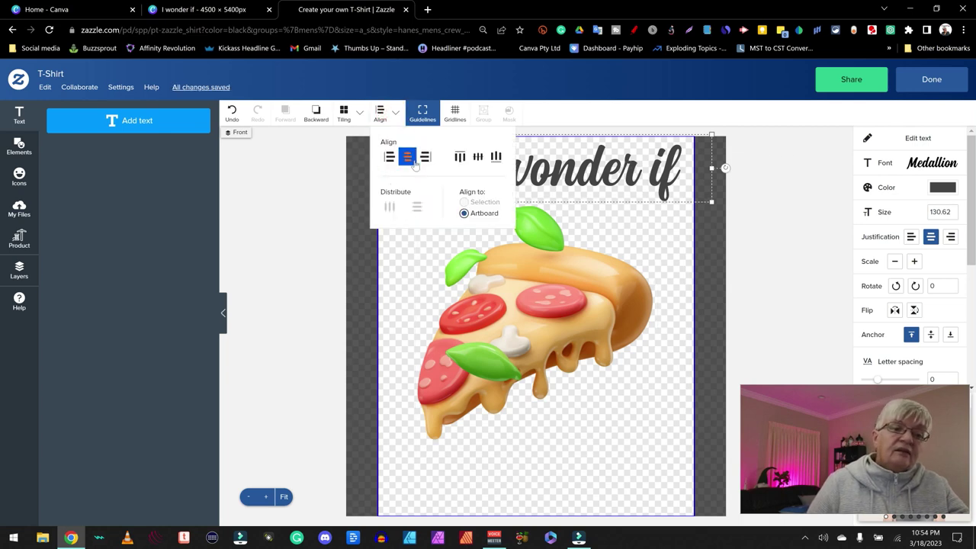
pyautogui.click(407, 156)
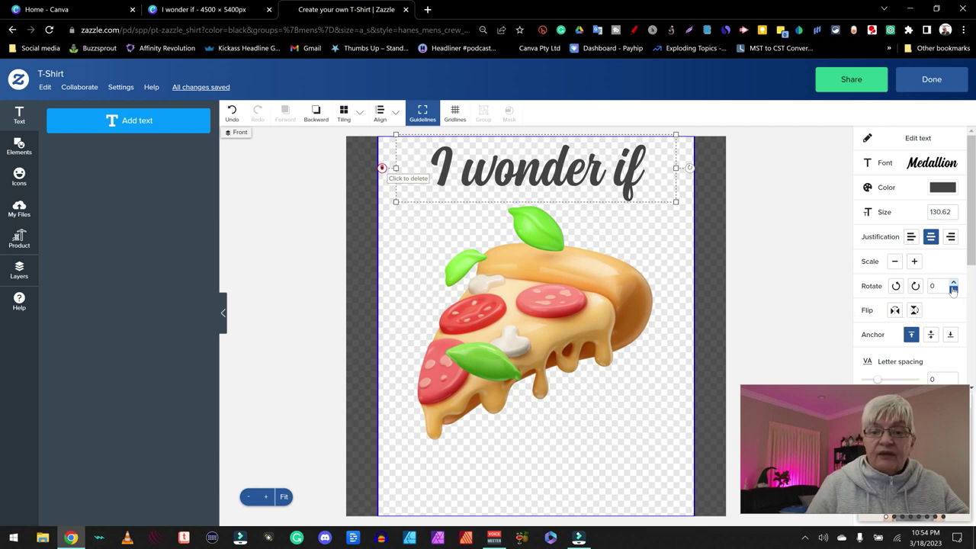
# Step: Adjust the headline's letter spacing, trying vertical orientation before returning to horizontal
pyautogui.scroll(-2, 954, 294)
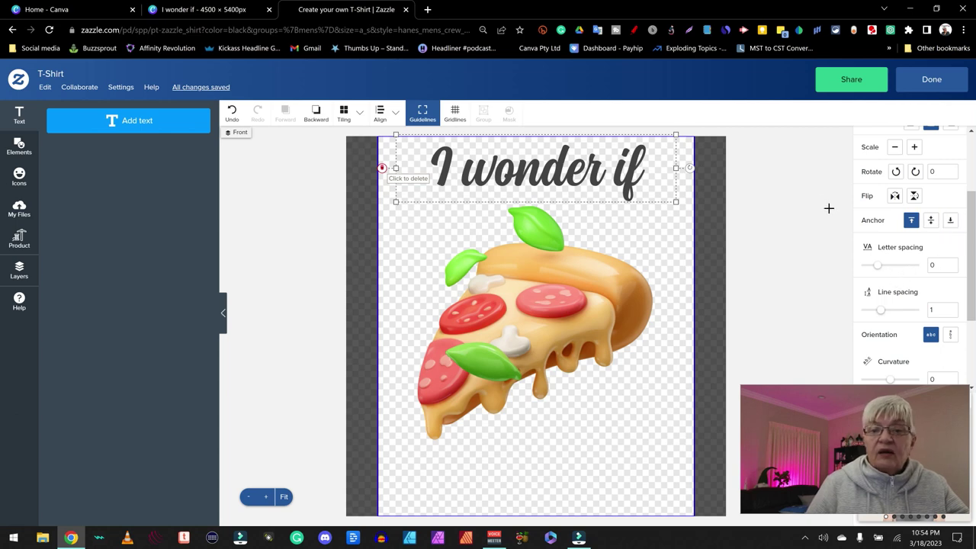
pyautogui.moveTo(878, 266); pyautogui.dragTo(879, 273)
pyautogui.scroll(-3, 908, 282)
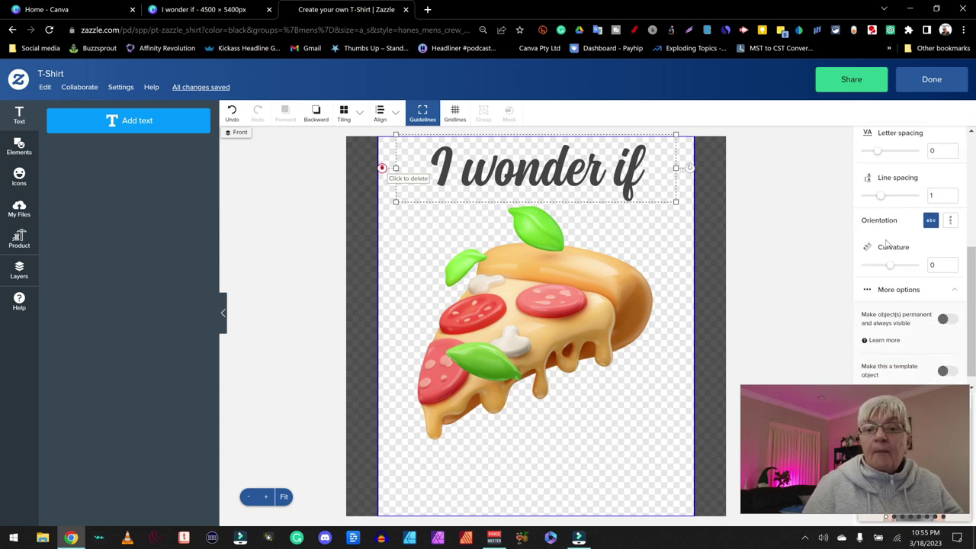
pyautogui.click(951, 221)
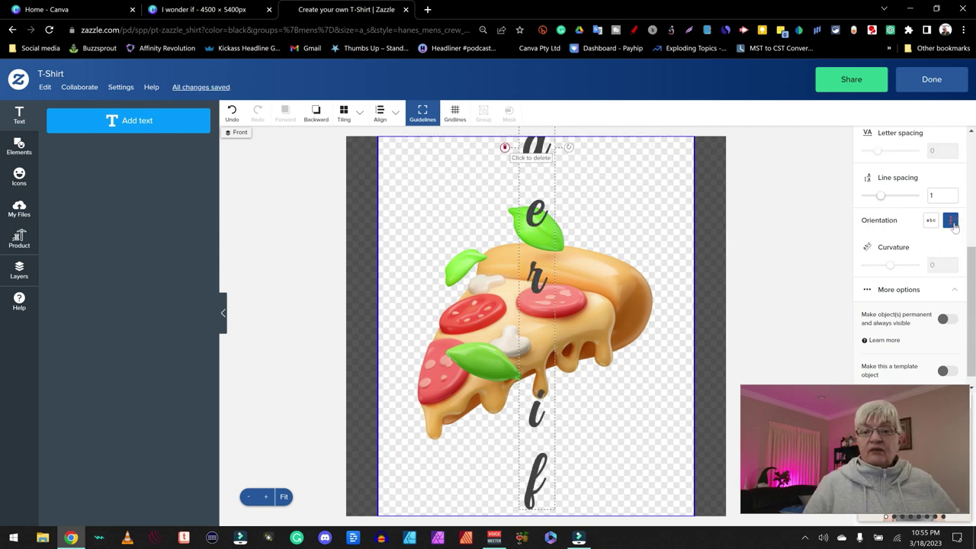
pyautogui.click(932, 222)
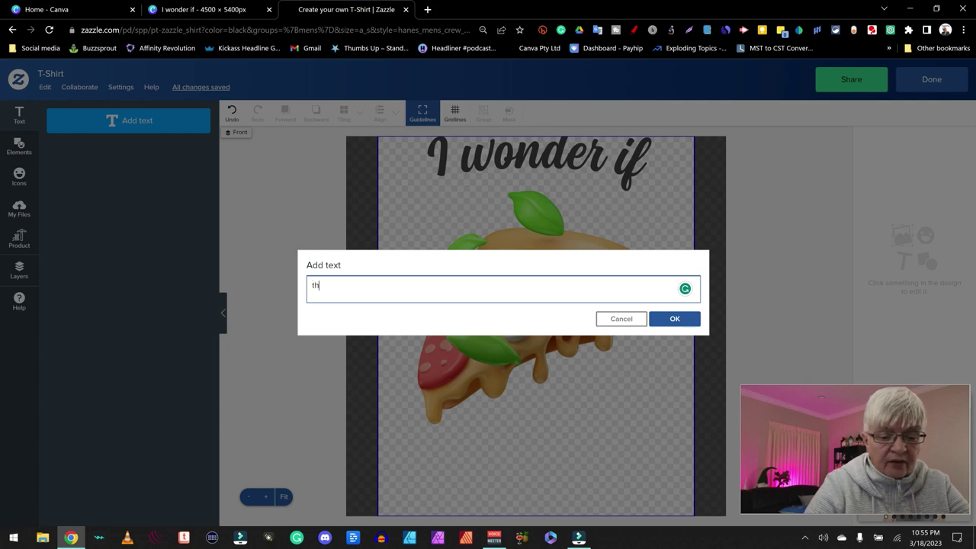
# Step: Finish and place the 'thinks of me too' line below the pizza, curved to -0.2
pyautogui.write('of')
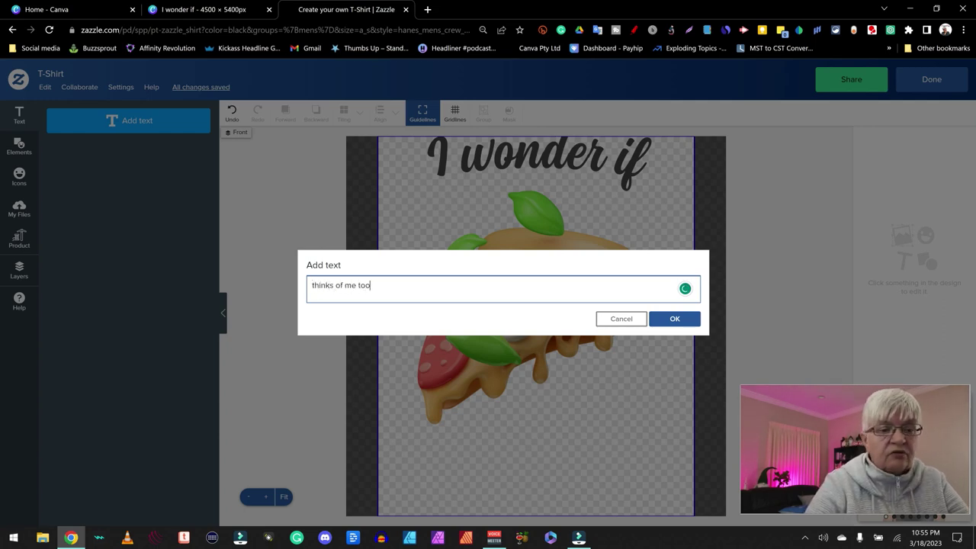
pyautogui.write(' me too')
pyautogui.press('Return')
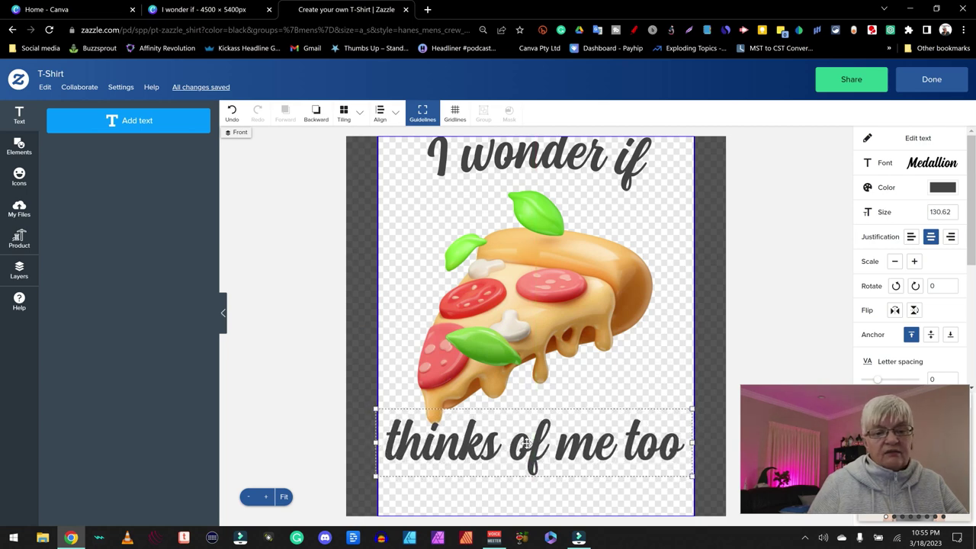
pyautogui.moveTo(526, 443); pyautogui.dragTo(529, 454)
pyautogui.scroll(-3, 912, 228)
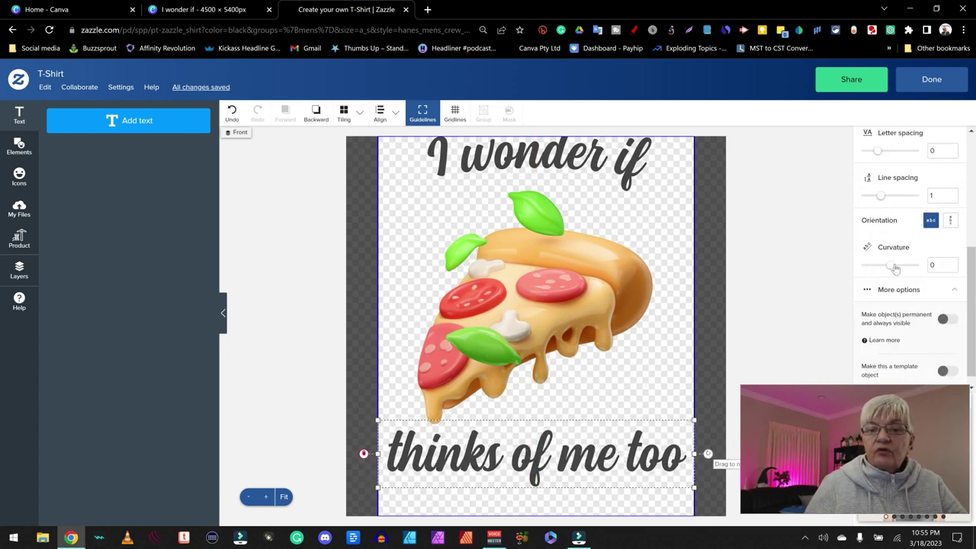
pyautogui.moveTo(896, 267); pyautogui.dragTo(884, 265)
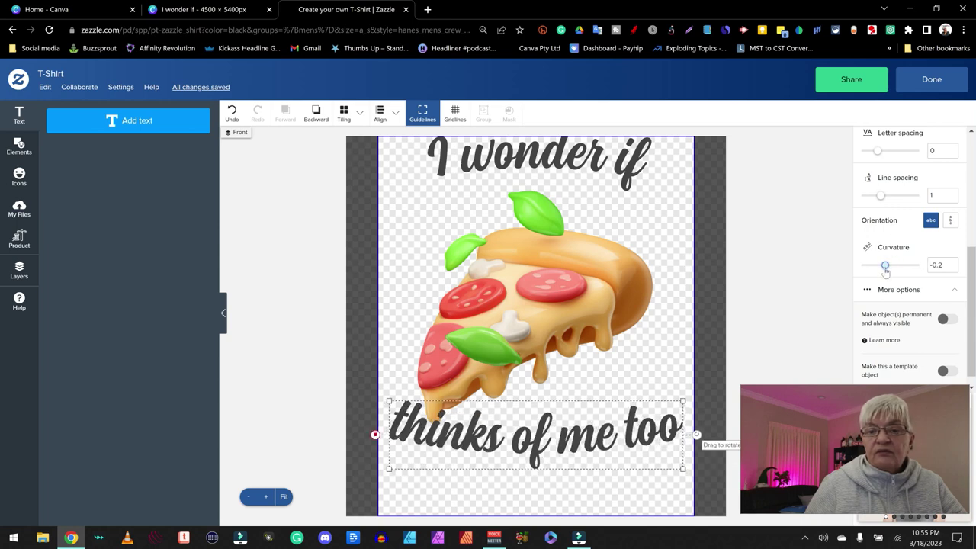
# Step: Make the 'I wonder if' text white
pyautogui.click(544, 159)
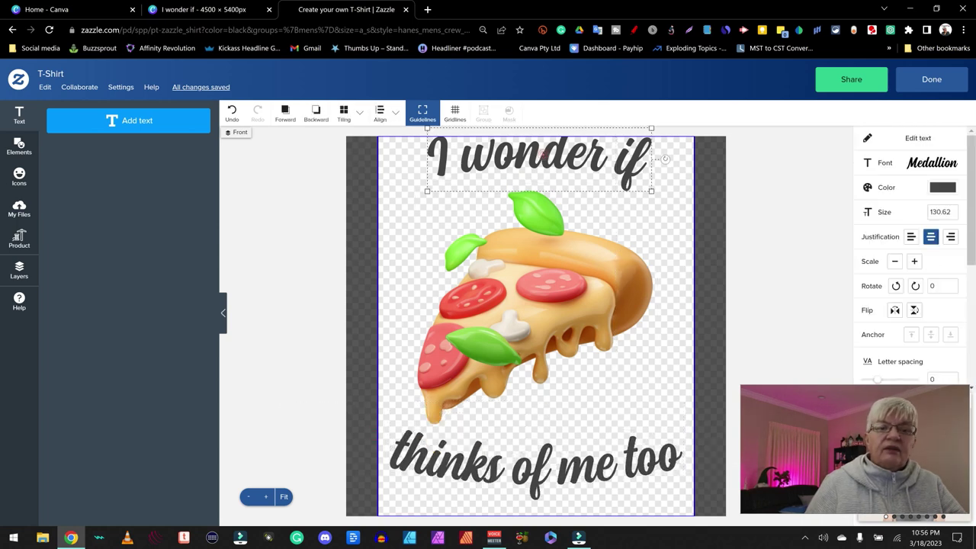
pyautogui.click(942, 186)
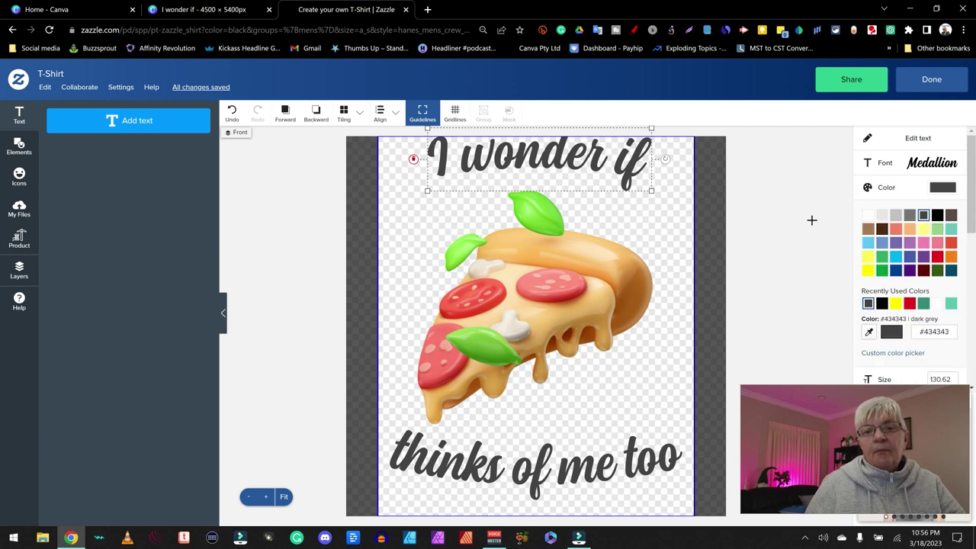
pyautogui.click(869, 216)
pyautogui.click(621, 453)
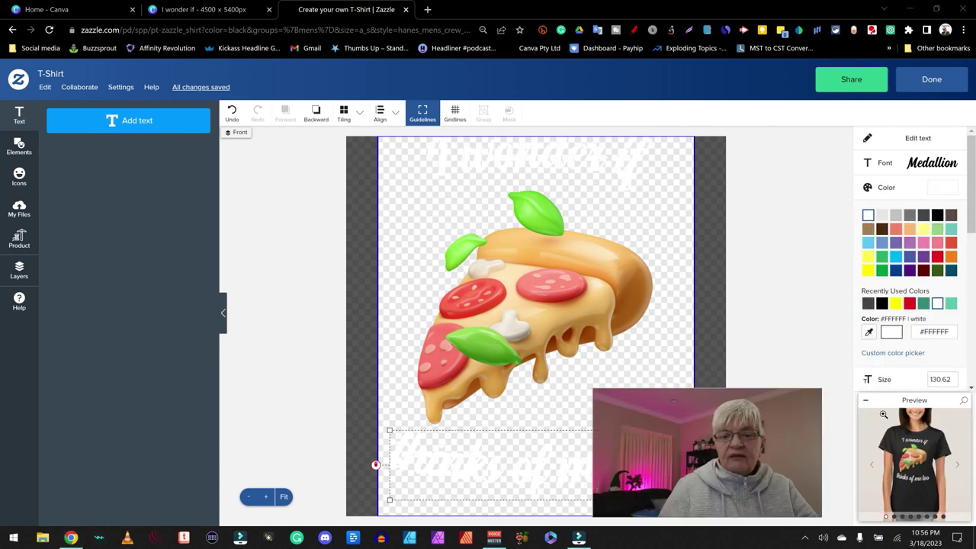
pyautogui.click(924, 447)
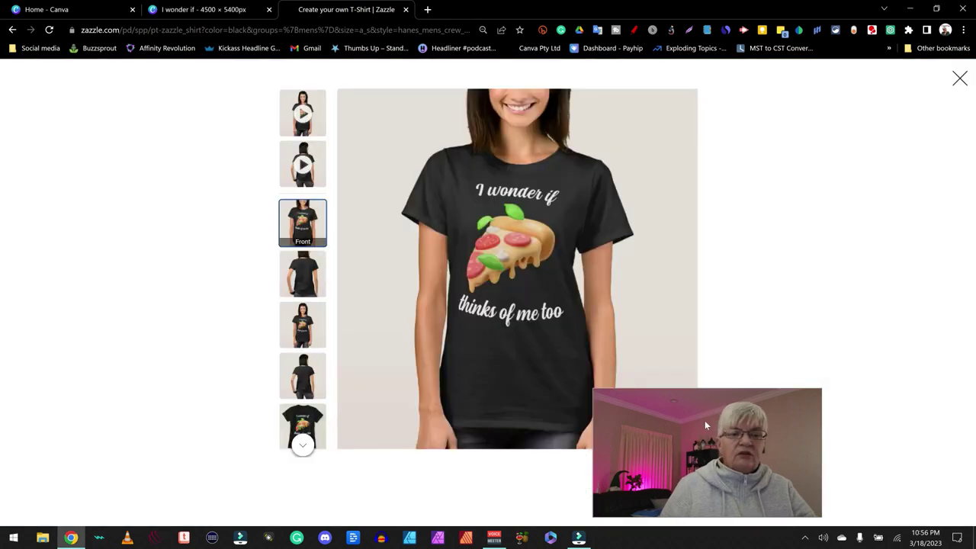
pyautogui.click(902, 326)
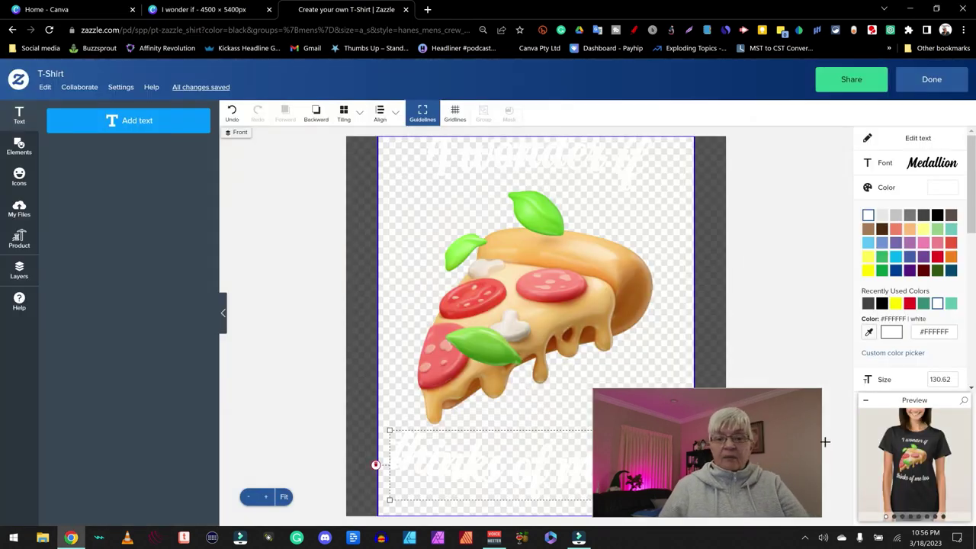
pyautogui.click(867, 403)
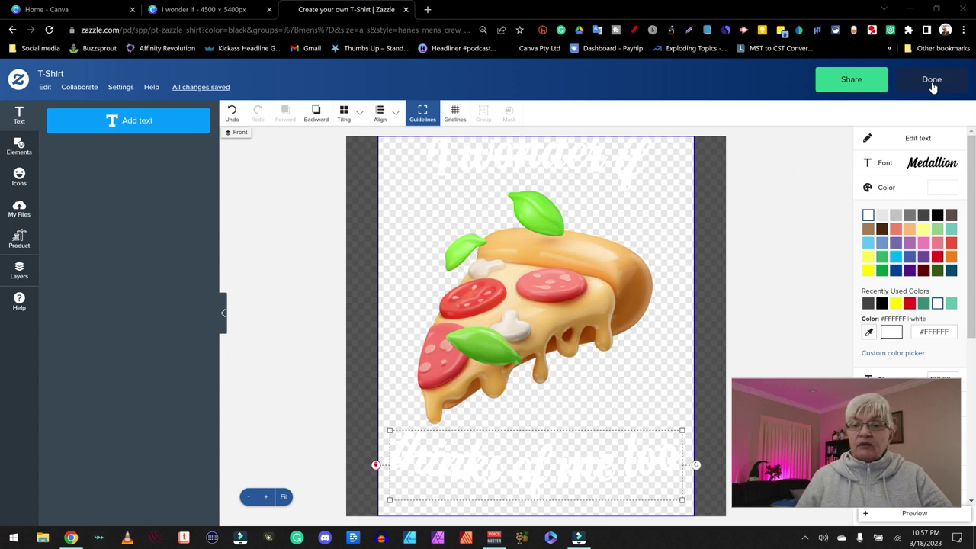
# Step: Click Done to leave the design editor and return to the product page
pyautogui.click(933, 80)
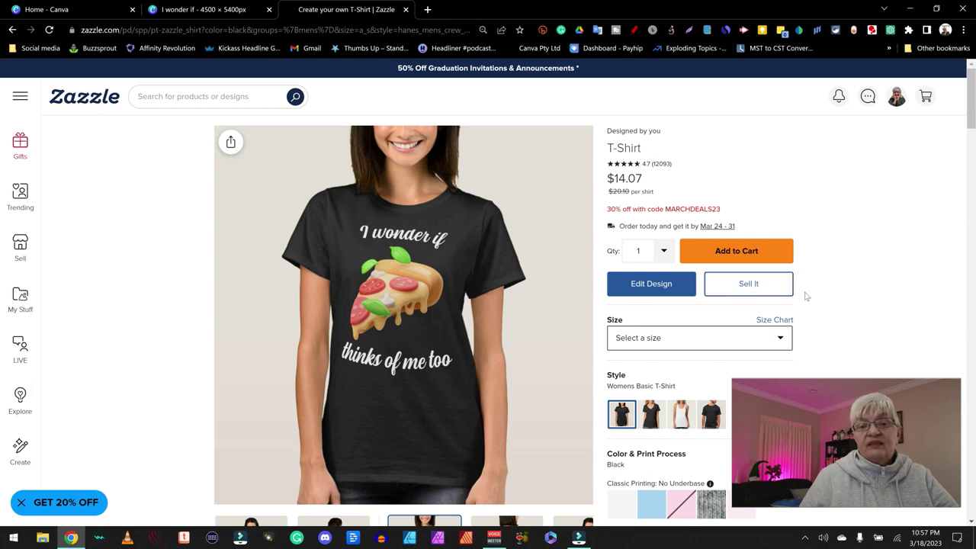
# Step: Start selling the shirt with title 'I wonder if Pizza thinks about me too' in Women's T-Shirts
pyautogui.click(766, 289)
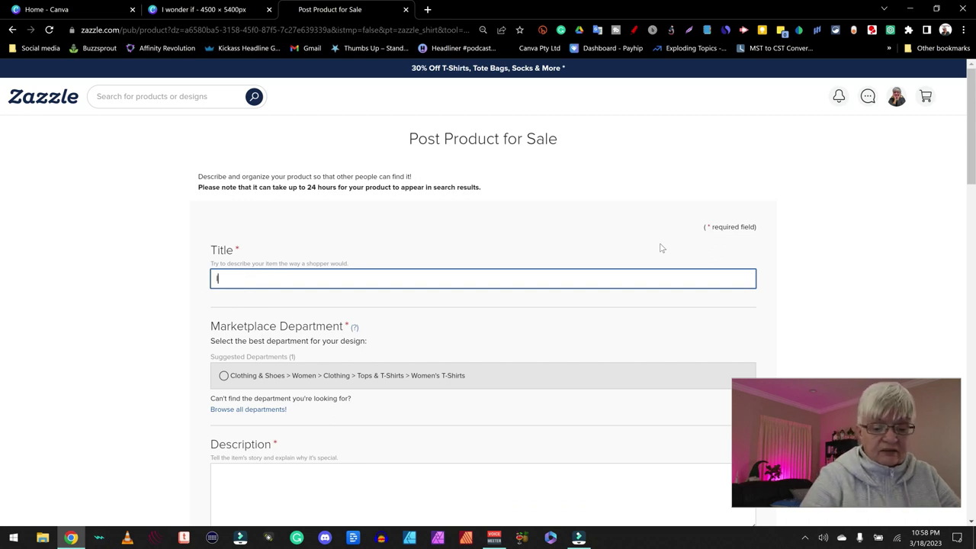
pyautogui.write('I wonder if Pizza thinks about me too')
pyautogui.scroll(-3, 534, 396)
pyautogui.click(224, 148)
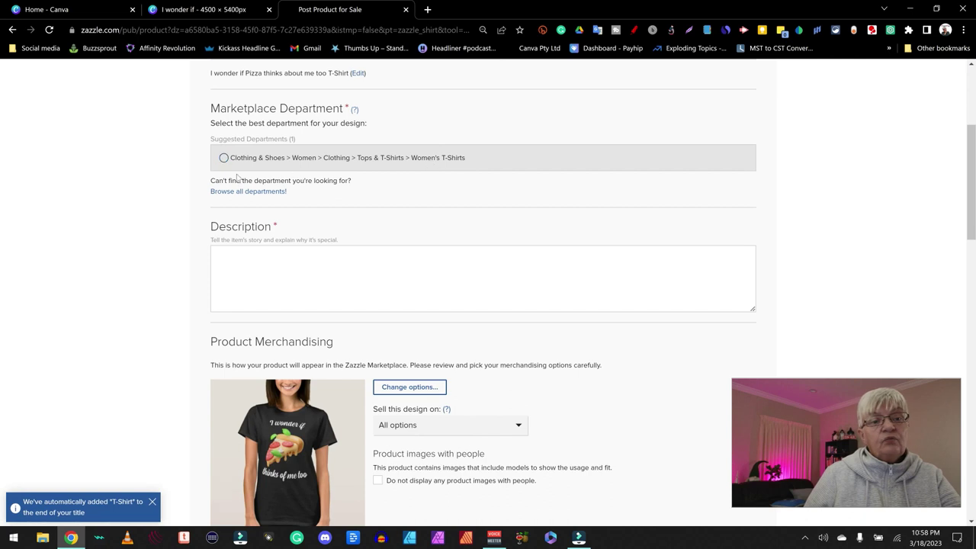
pyautogui.click(223, 158)
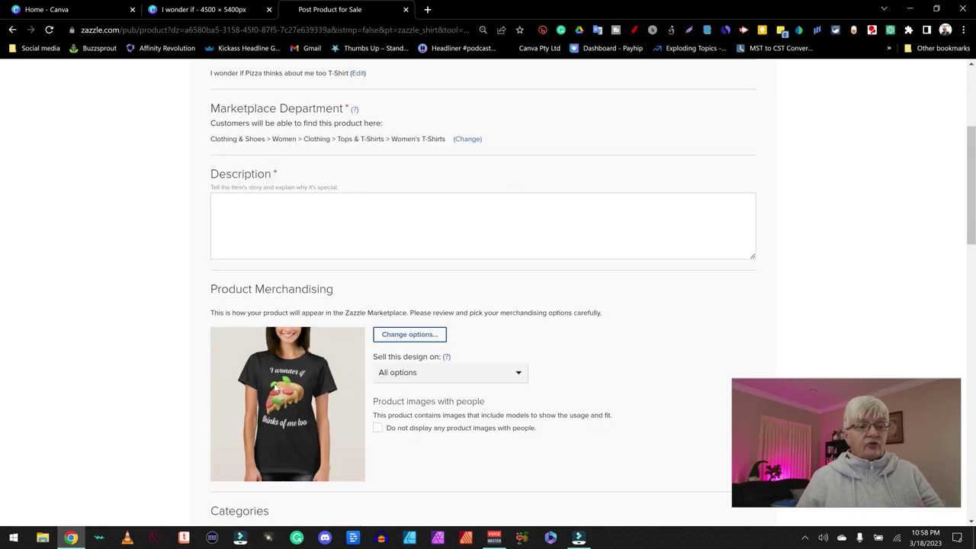
# Step: Write a description for pizza lovers about the colorful pizza slice and the 'I wonder if' question
pyautogui.click(229, 202)
pyautogui.write('A fun')
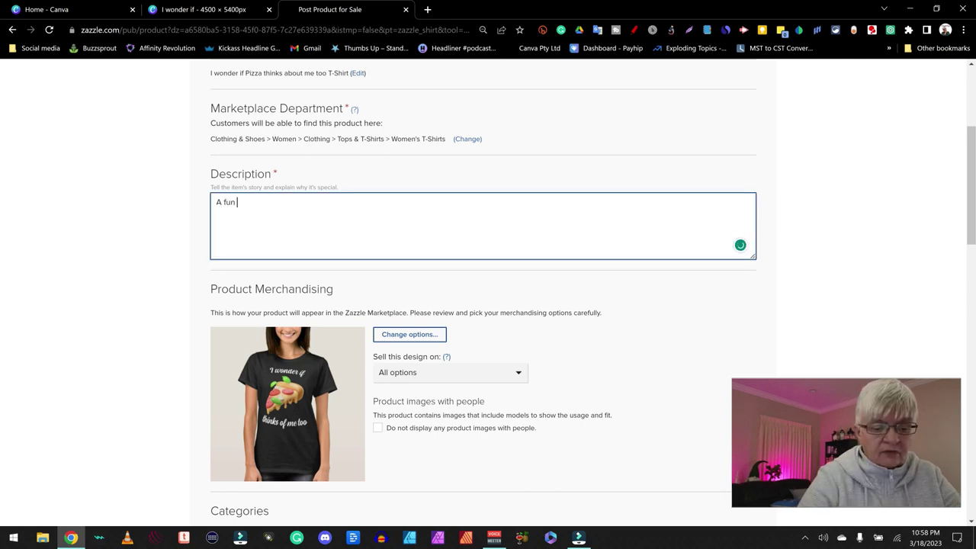
pyautogui.write(' short')
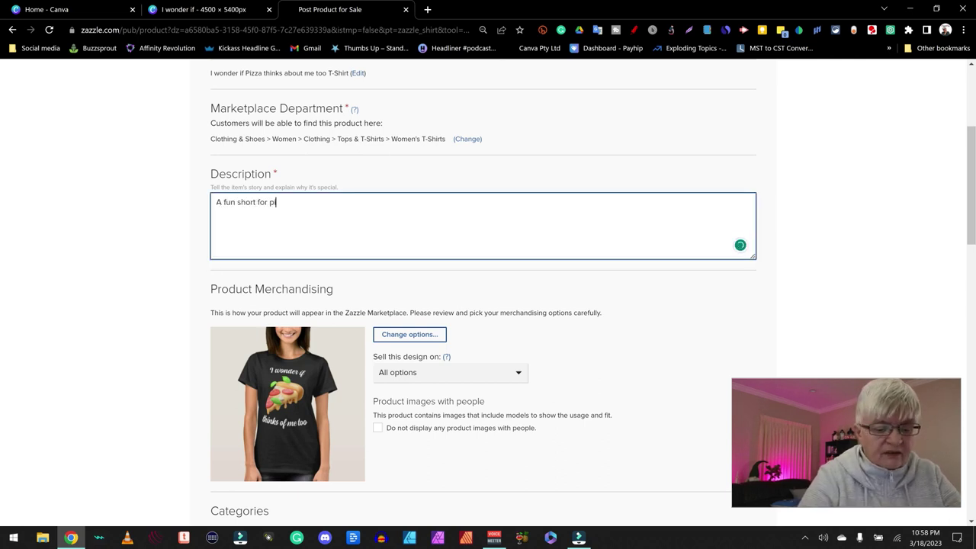
pyautogui.write(' for pizza lovers')
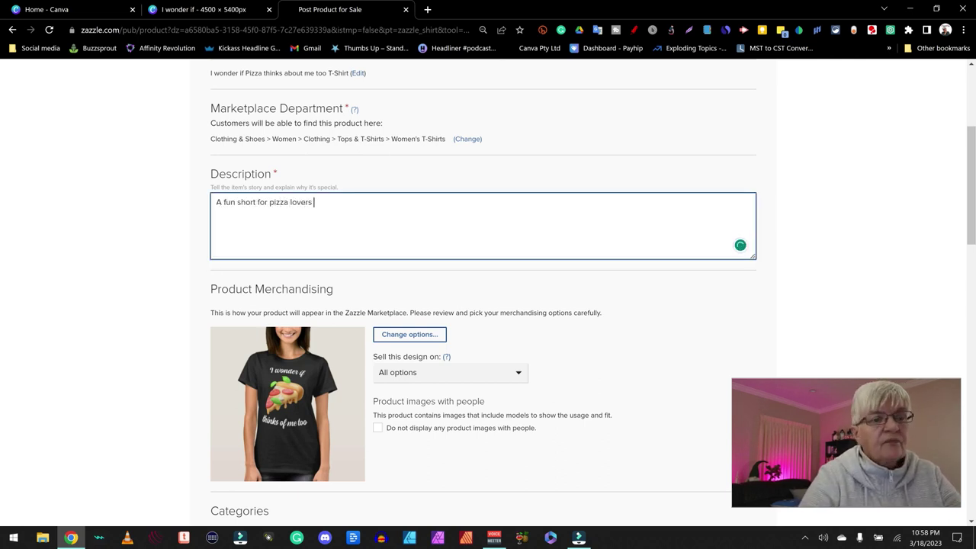
pyautogui.write(' with a graphic colorful ')
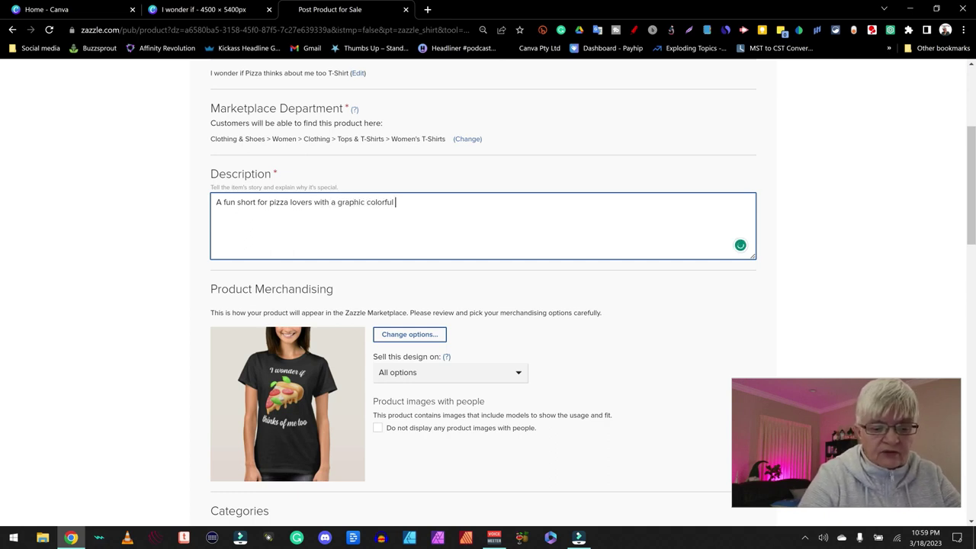
pyautogui.write('slice of pizza and the que')
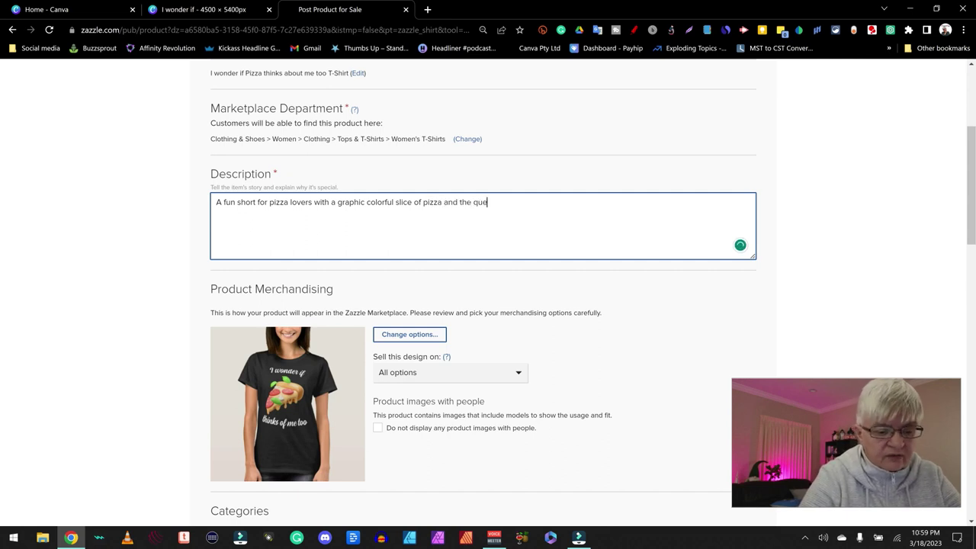
pyautogui.write('stion I wonder i')
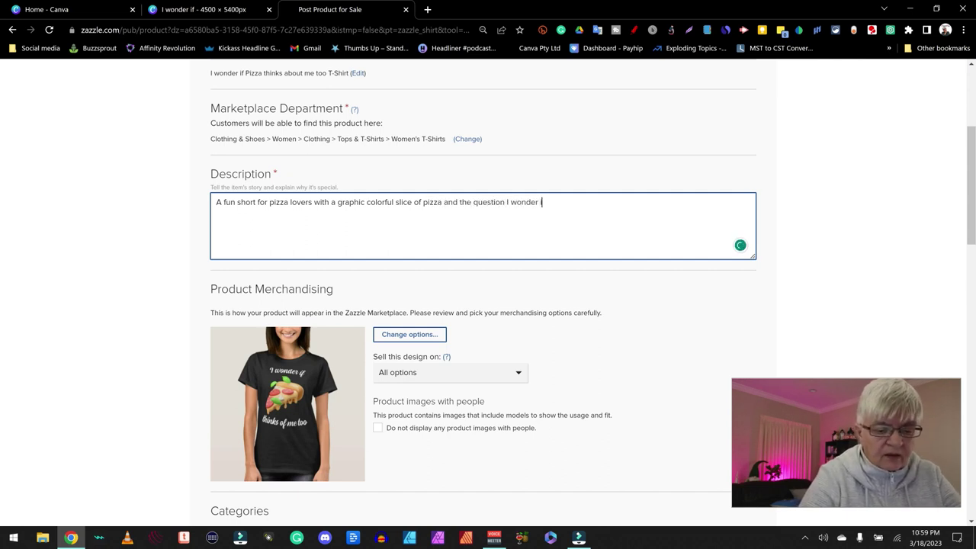
pyautogui.write('f pizza thinks')
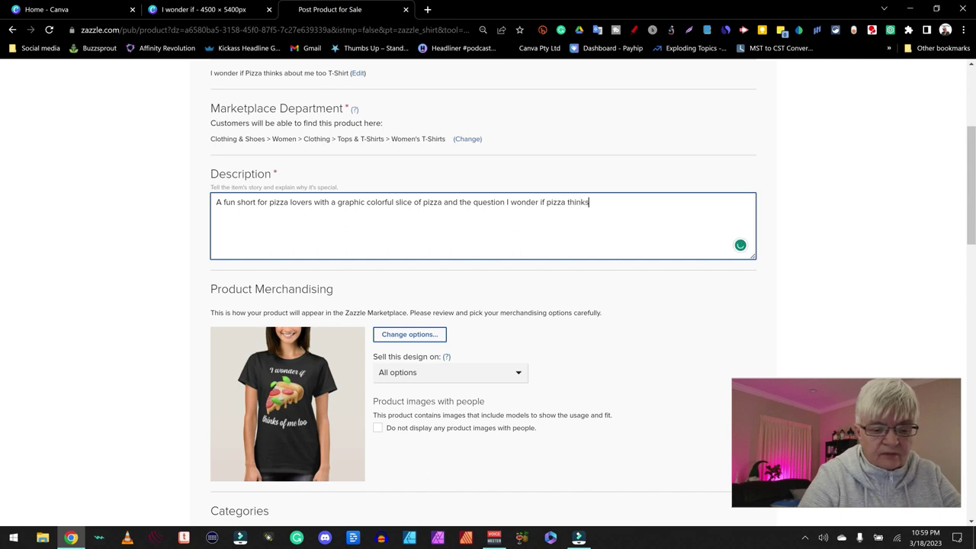
pyautogui.write(' about me too')
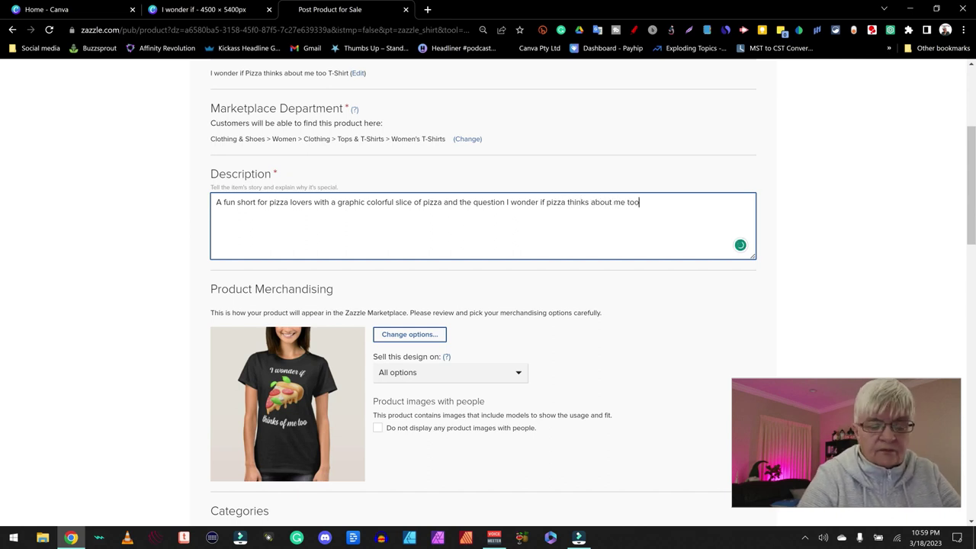
pyautogui.scroll(-3, 432, 464)
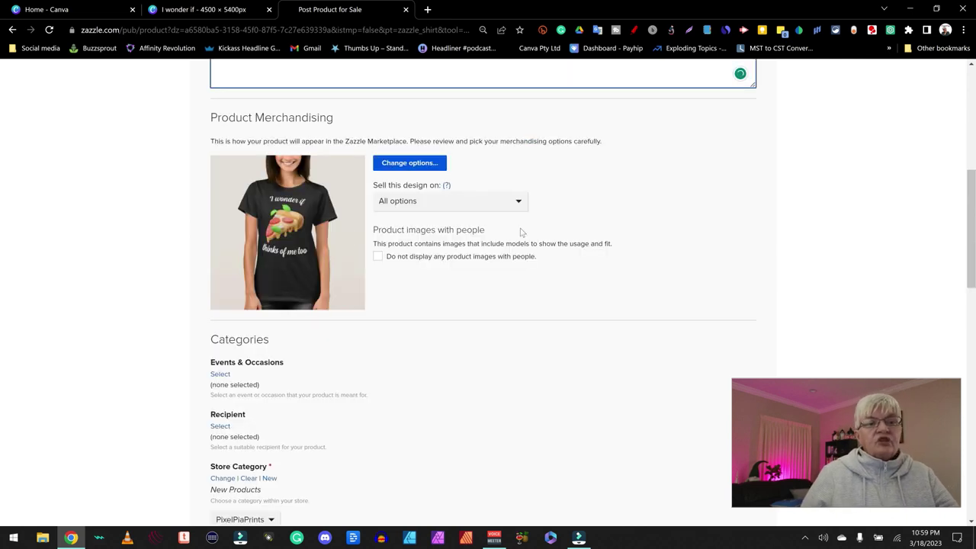
pyautogui.click(518, 206)
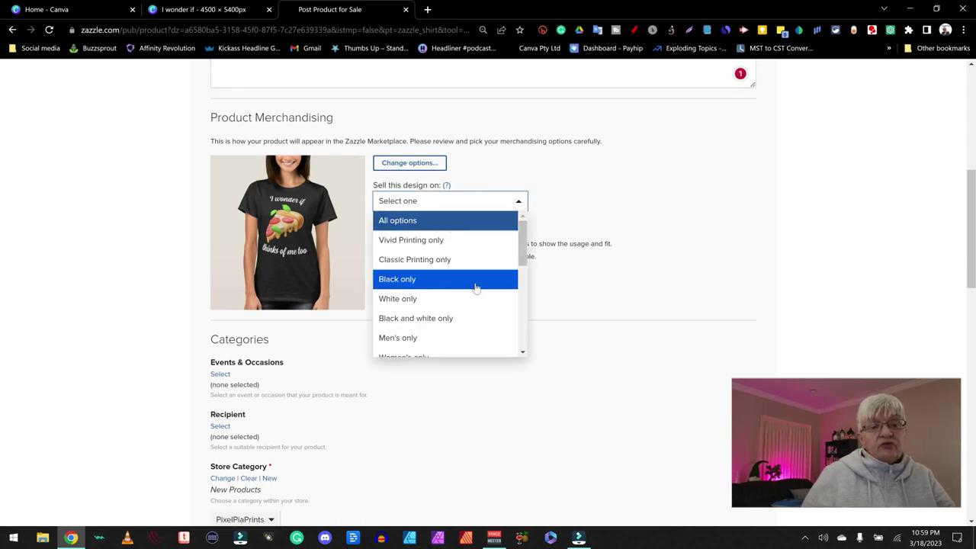
pyautogui.scroll(-2, 462, 275)
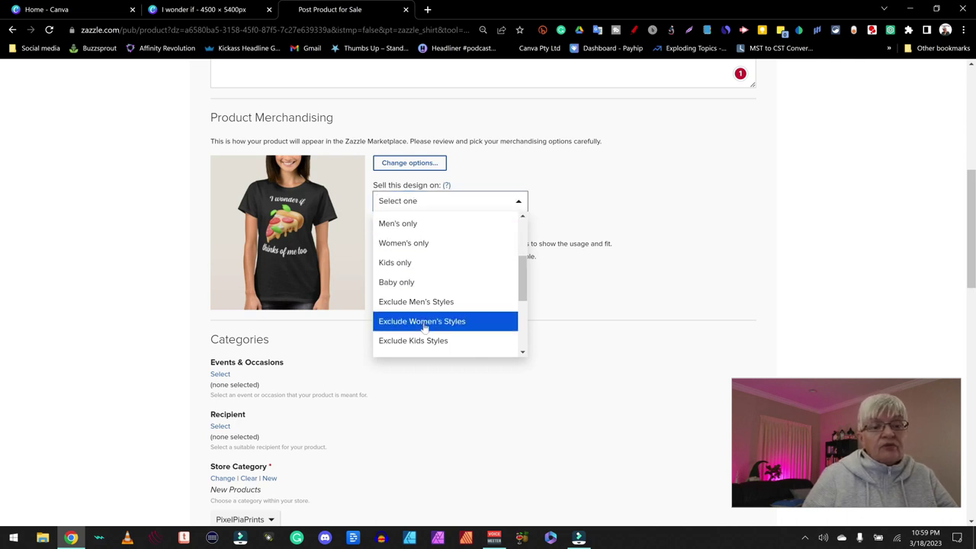
pyautogui.scroll(-3, 445, 246)
pyautogui.scroll(-2, 444, 246)
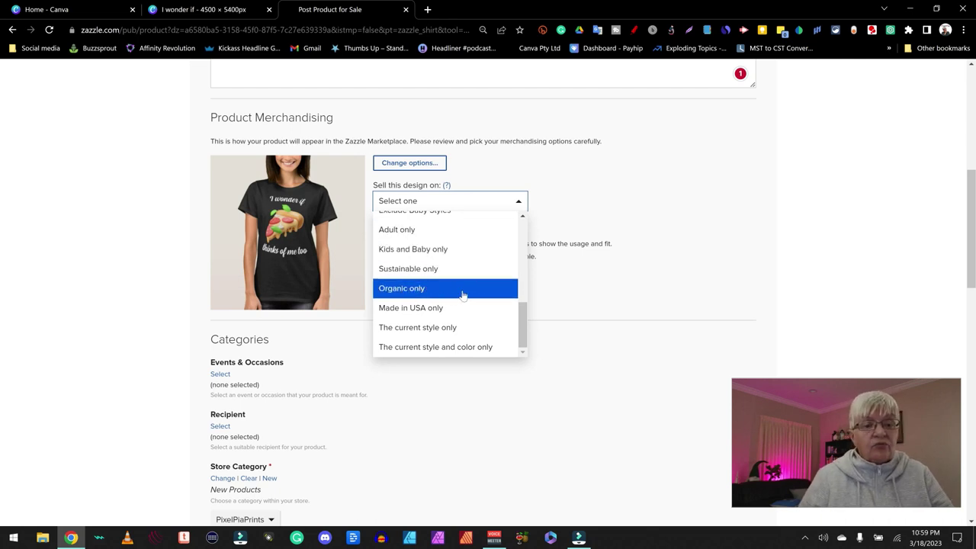
pyautogui.scroll(5, 473, 301)
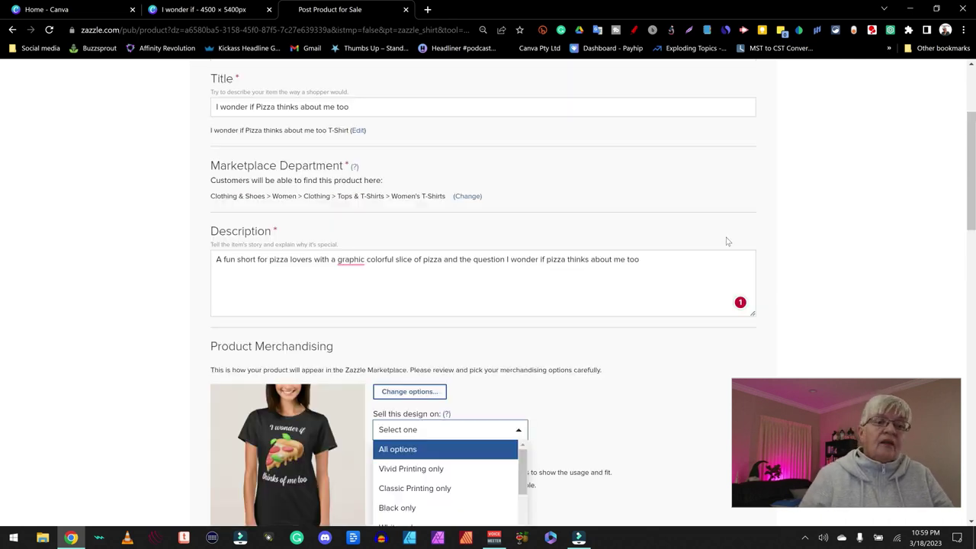
pyautogui.click(435, 451)
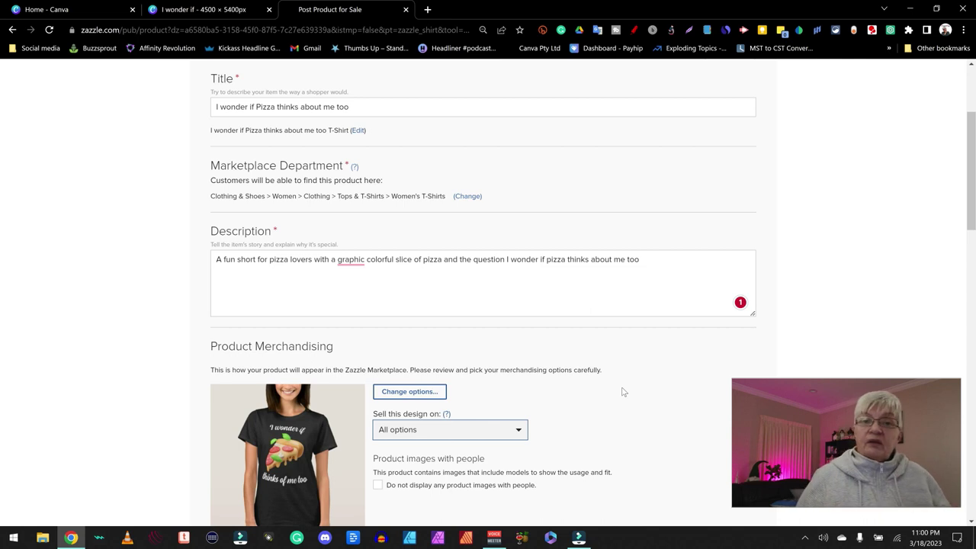
pyautogui.scroll(-6, 611, 370)
pyautogui.scroll(3, 611, 370)
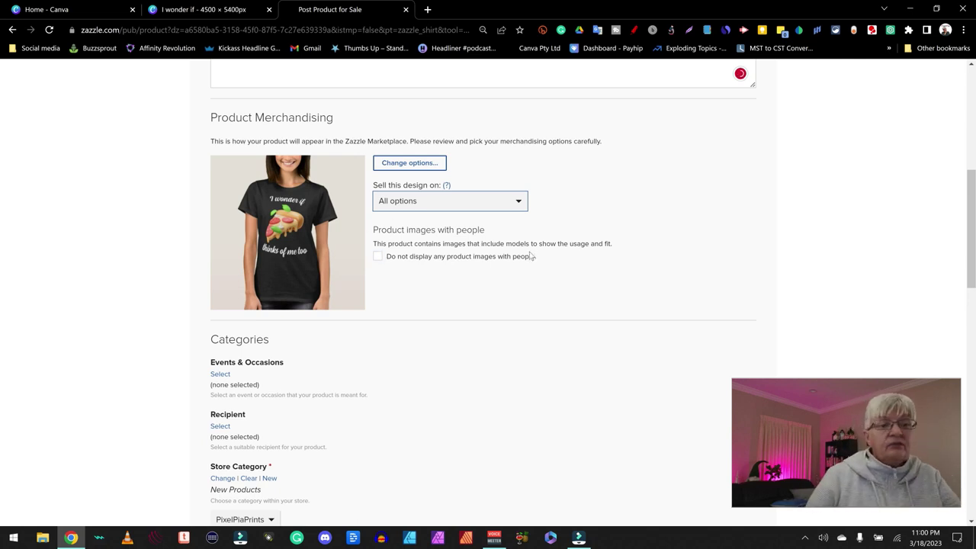
# Step: Set the occasion category to Expressions > Fun & Laughs
pyautogui.scroll(-3, 426, 267)
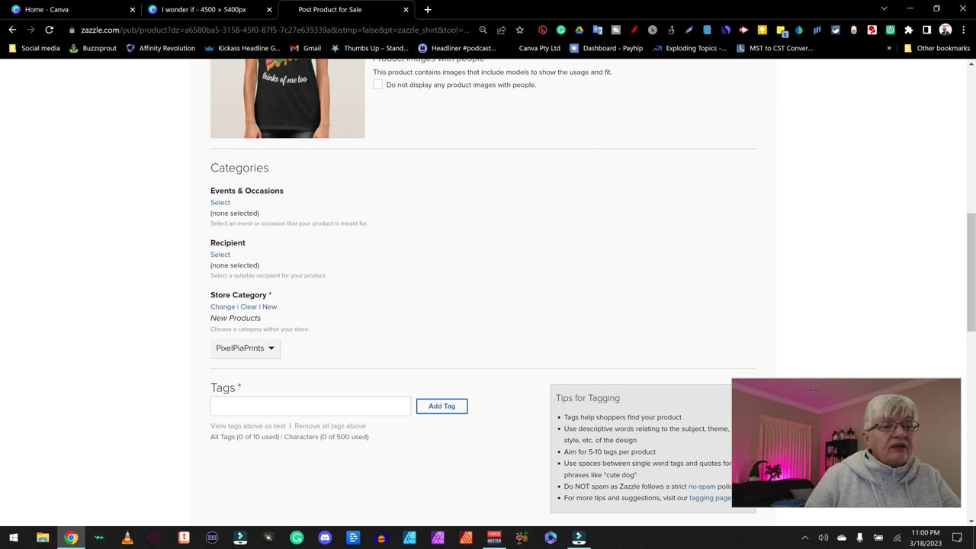
pyautogui.click(220, 203)
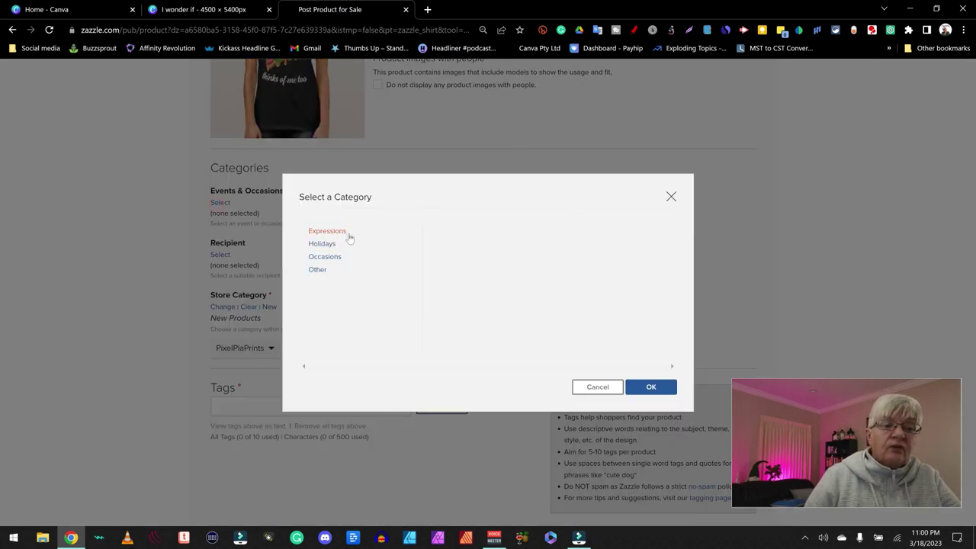
pyautogui.click(343, 235)
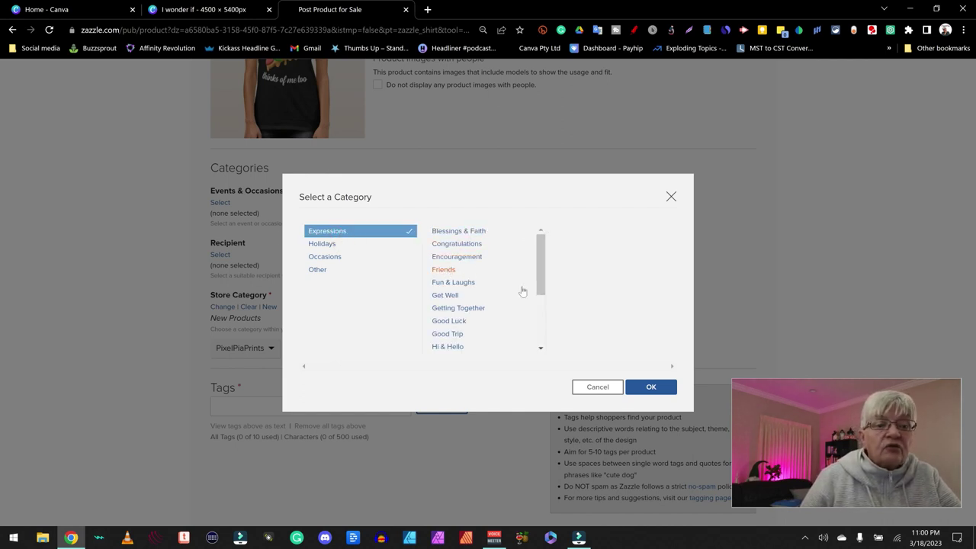
pyautogui.click(474, 283)
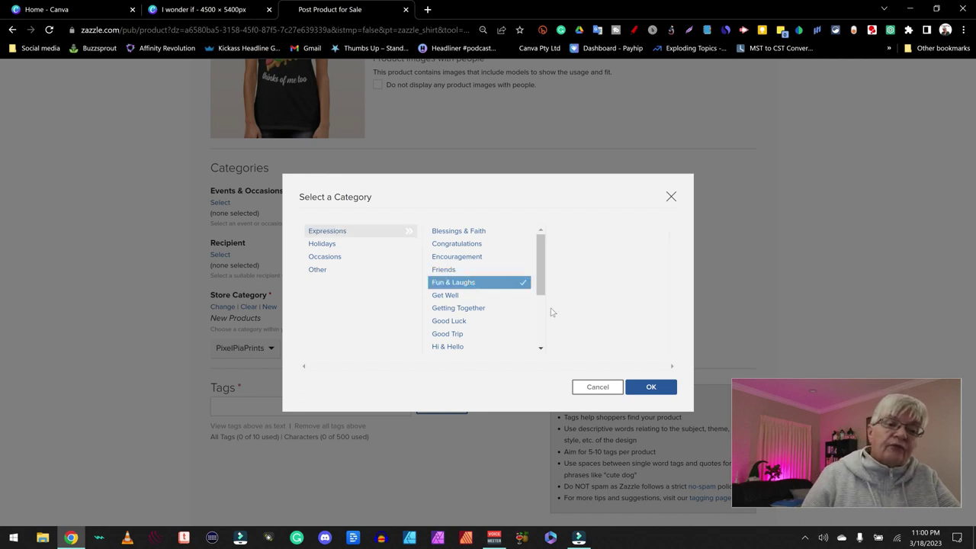
pyautogui.click(651, 387)
# Step: Set the recipient category to For Anyone
pyautogui.click(221, 255)
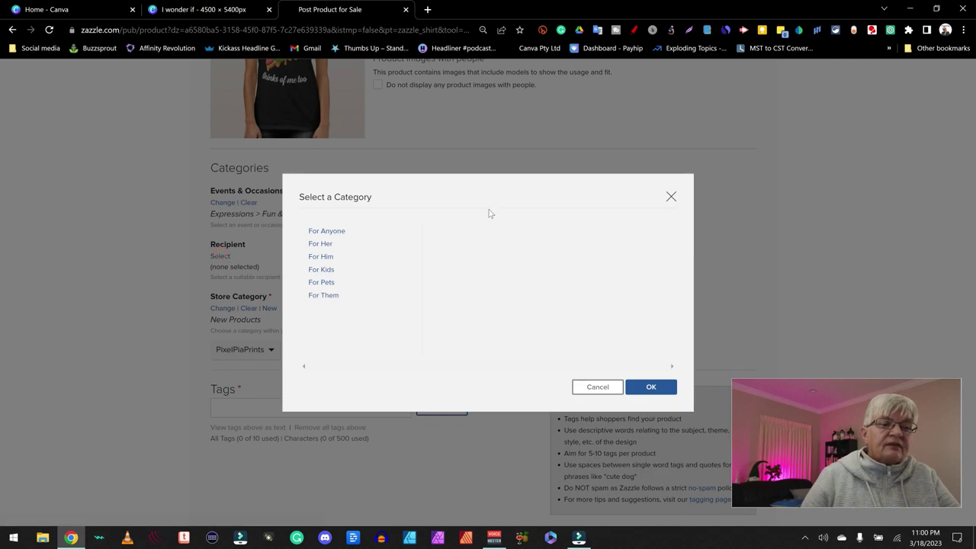
pyautogui.click(326, 232)
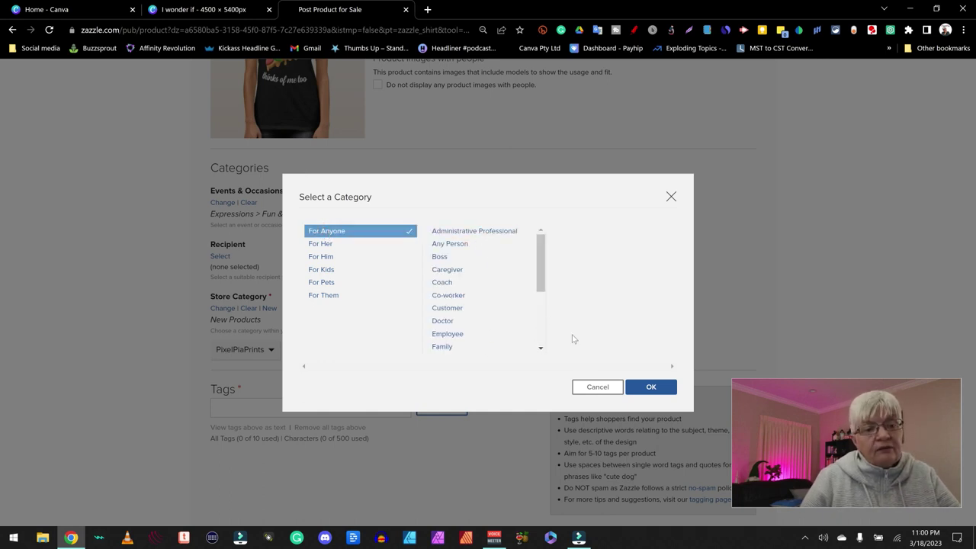
pyautogui.moveTo(539, 283); pyautogui.dragTo(554, 242)
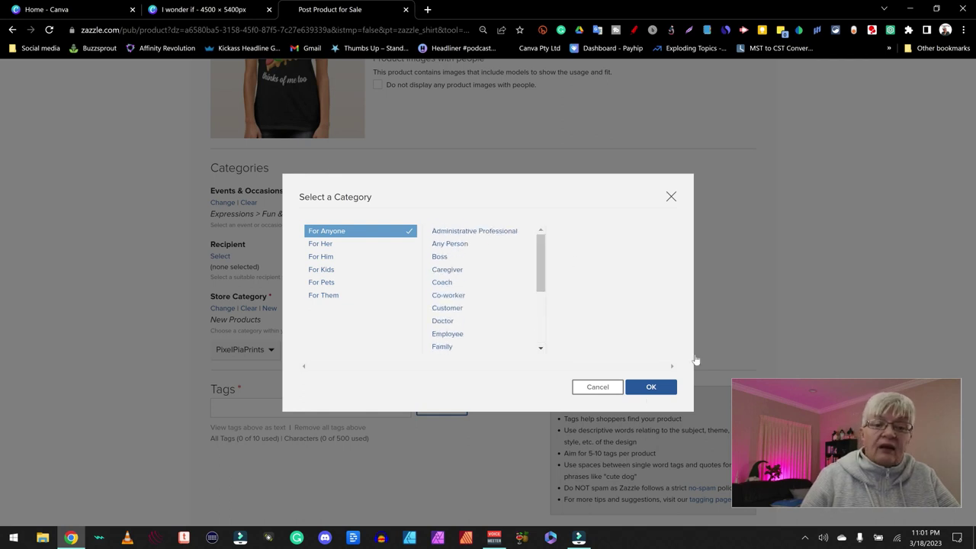
pyautogui.click(651, 387)
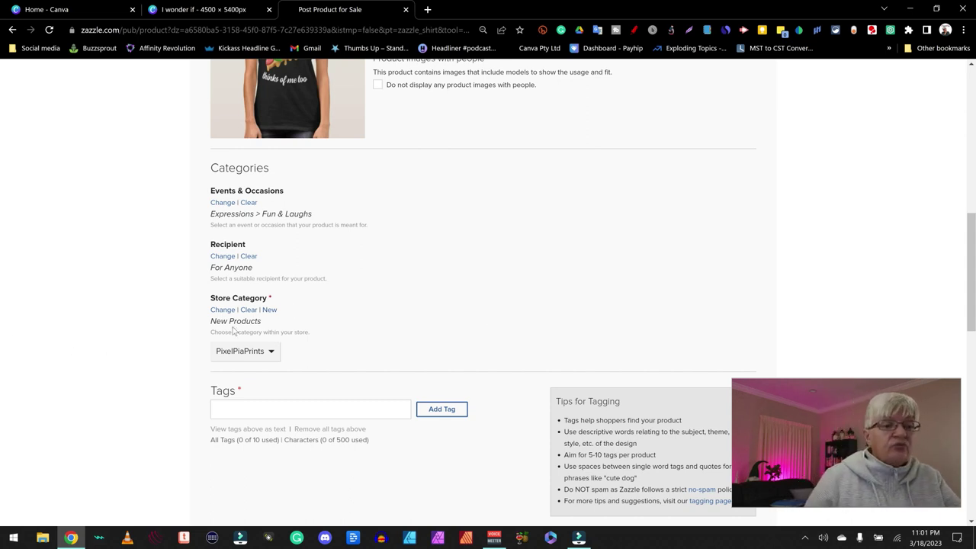
pyautogui.scroll(-2, 450, 285)
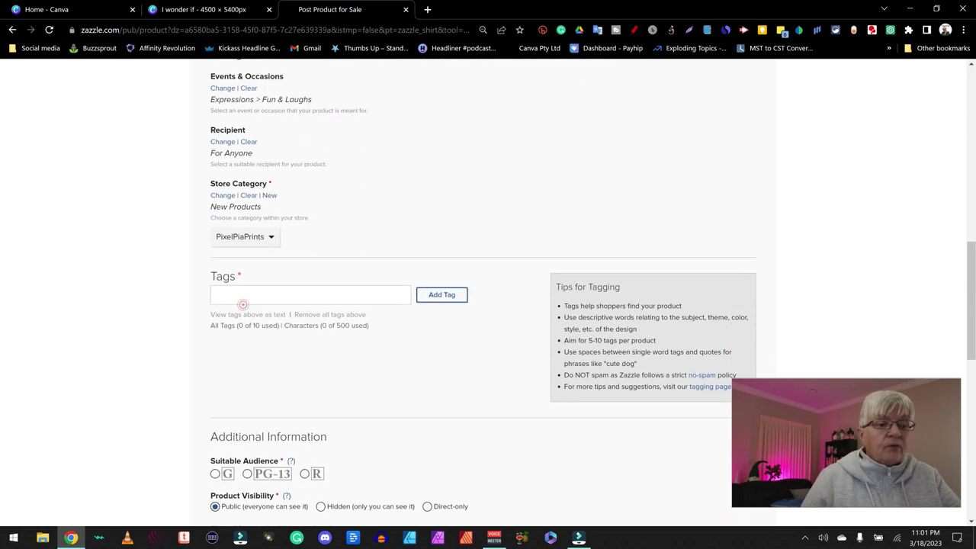
# Step: Add the tags pizza, pizza lovers, pizza slice, funny, colorful, i wonder... and pixelpia
pyautogui.click(237, 296)
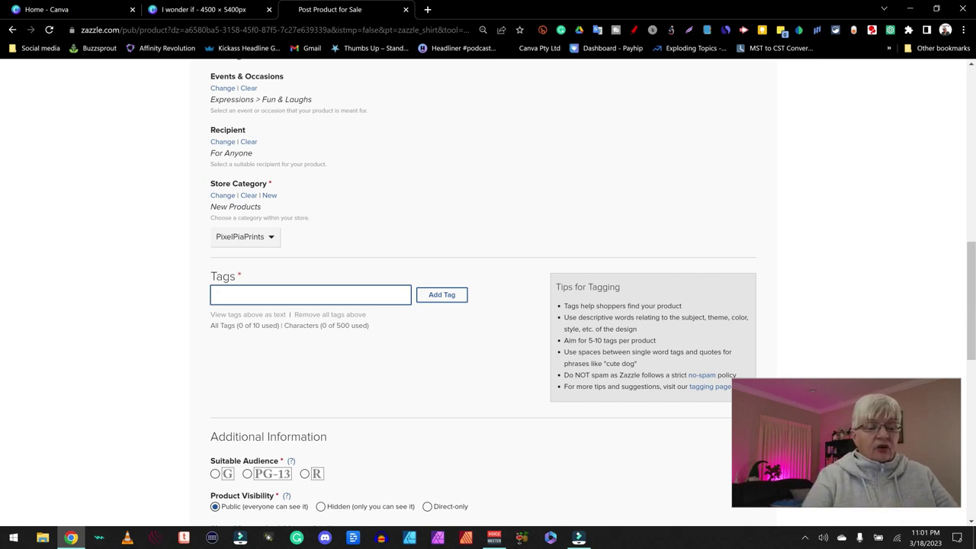
pyautogui.write('pizza, "pizza l')
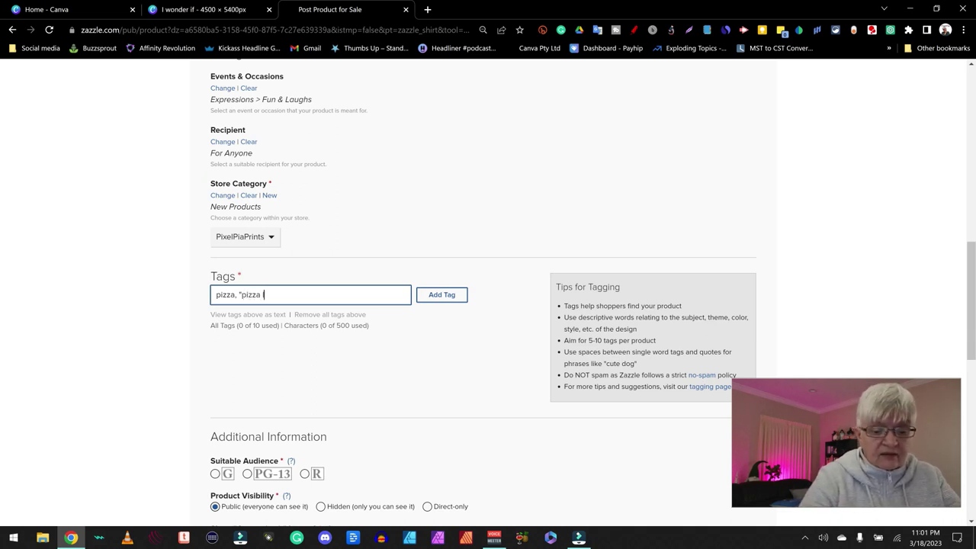
pyautogui.write('",')
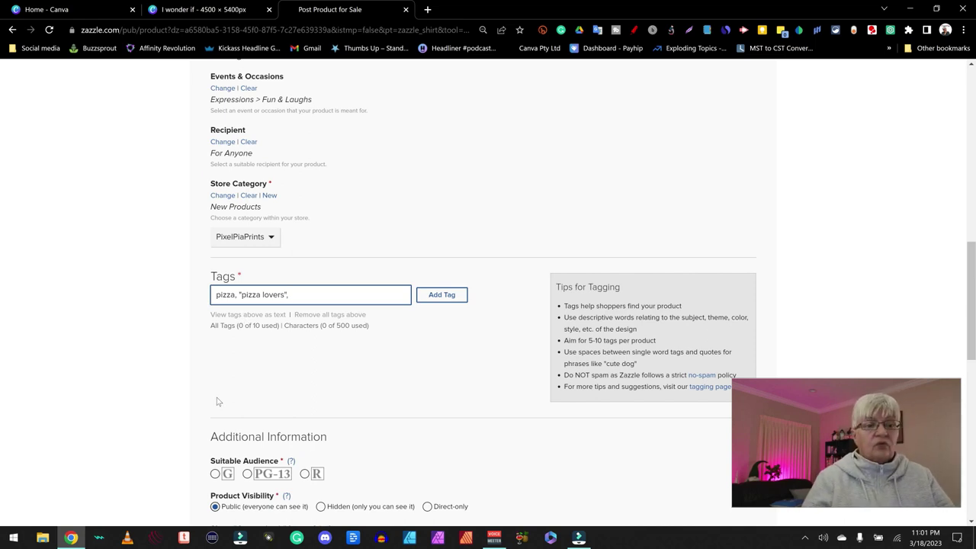
pyautogui.write('"pizza slice", funny, colorful')
pyautogui.press('Return')
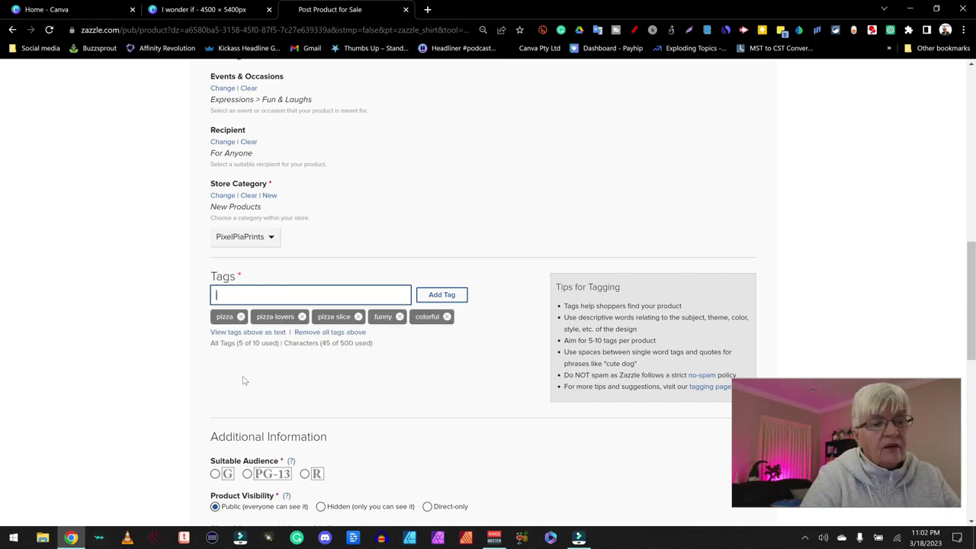
pyautogui.scroll(-3, 242, 360)
pyautogui.write('i wonder if, pixelpia')
pyautogui.press('Return')
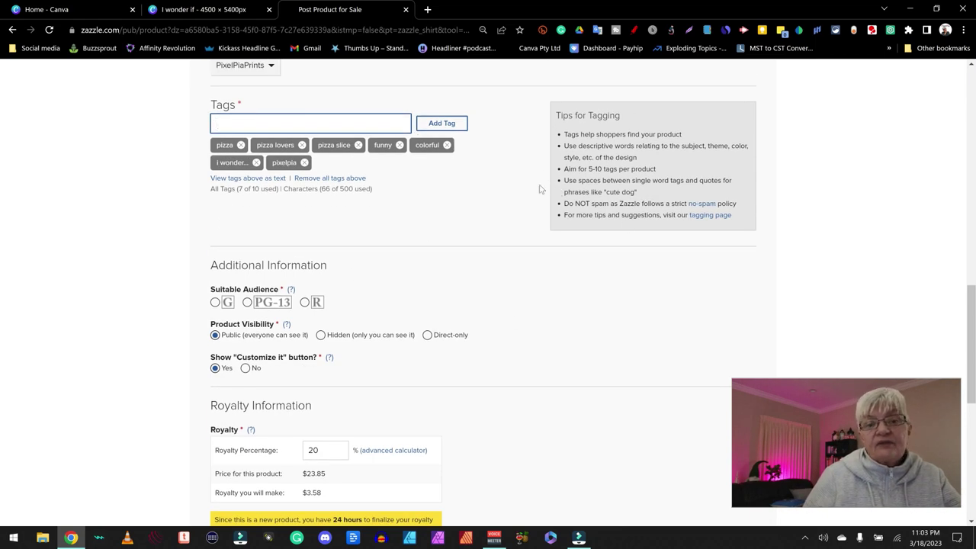
# Step: Rate the shirt G for general audiences and keep its visibility Public
pyautogui.scroll(-2, 701, 223)
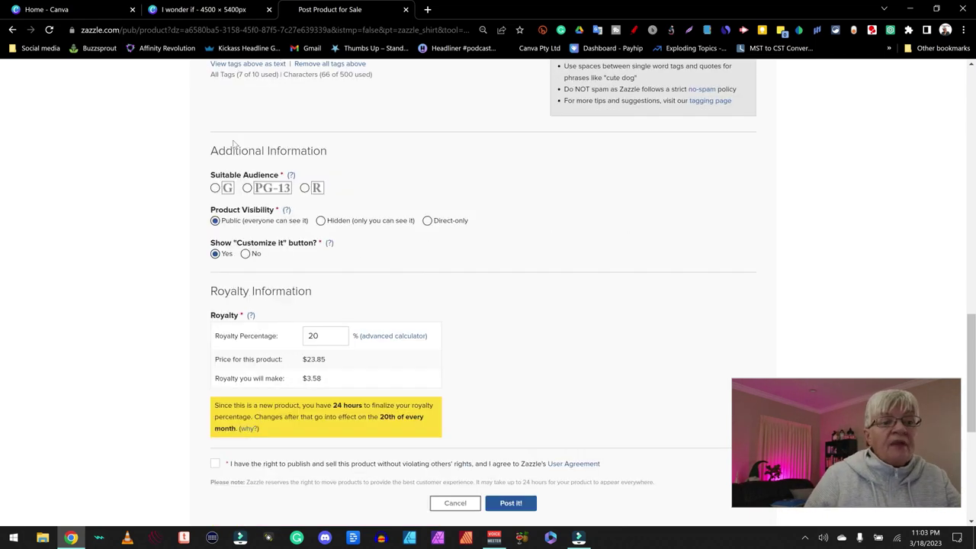
pyautogui.click(215, 189)
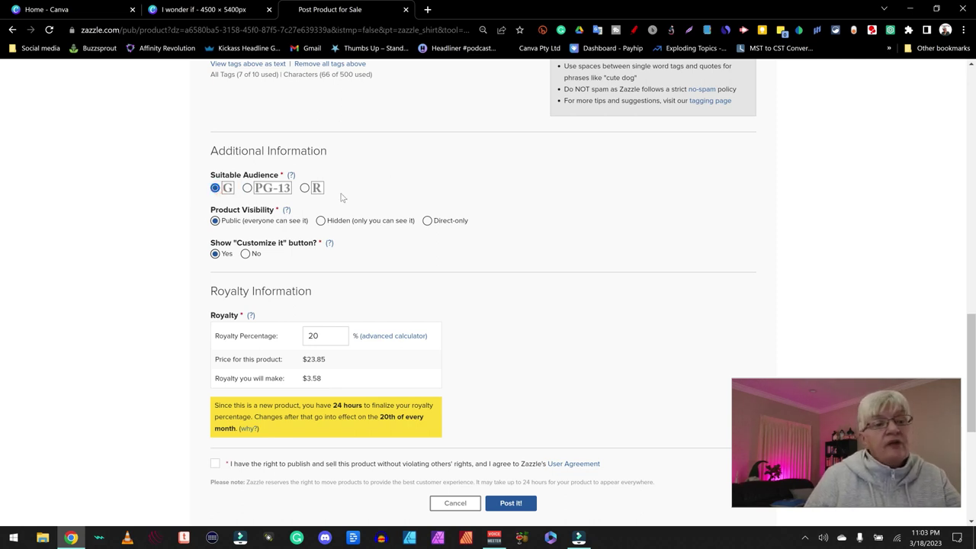
pyautogui.click(291, 190)
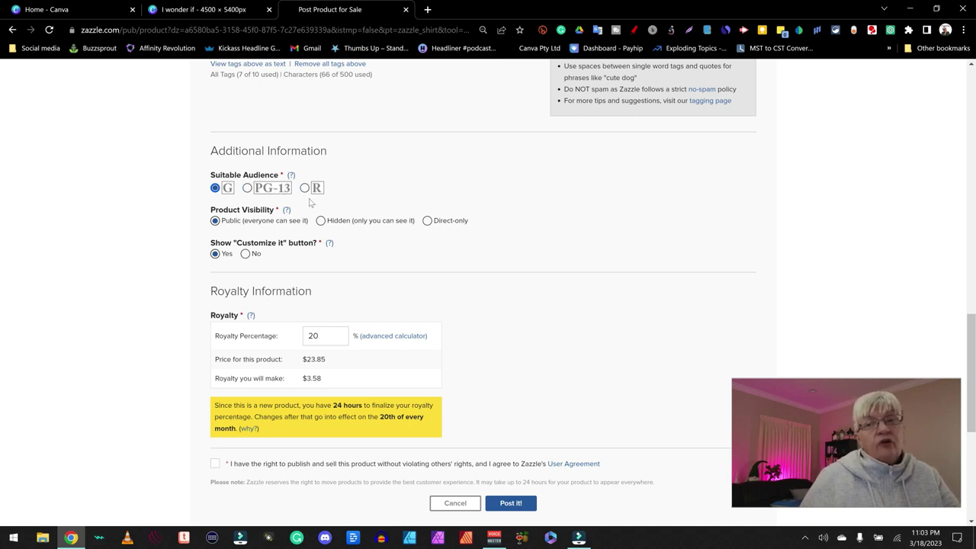
pyautogui.scroll(-1, 529, 194)
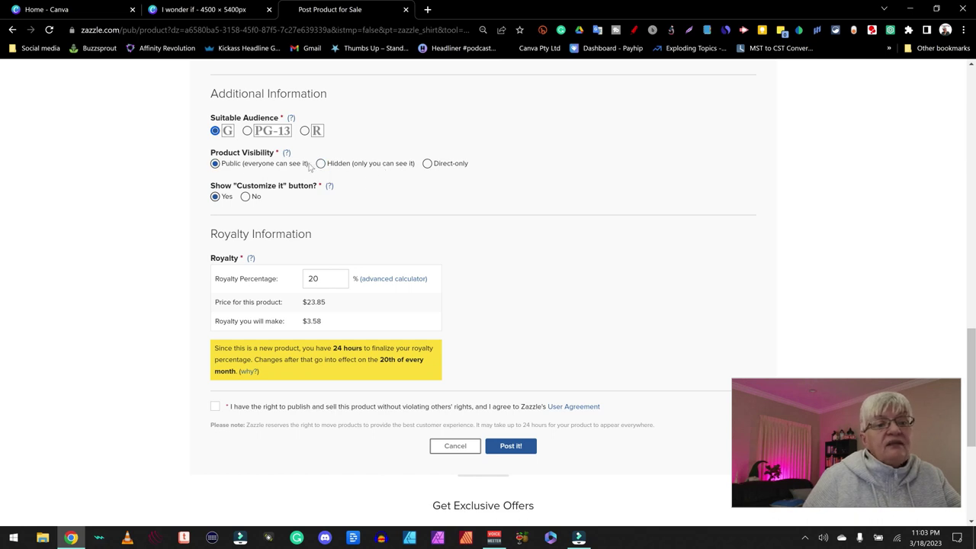
pyautogui.click(366, 165)
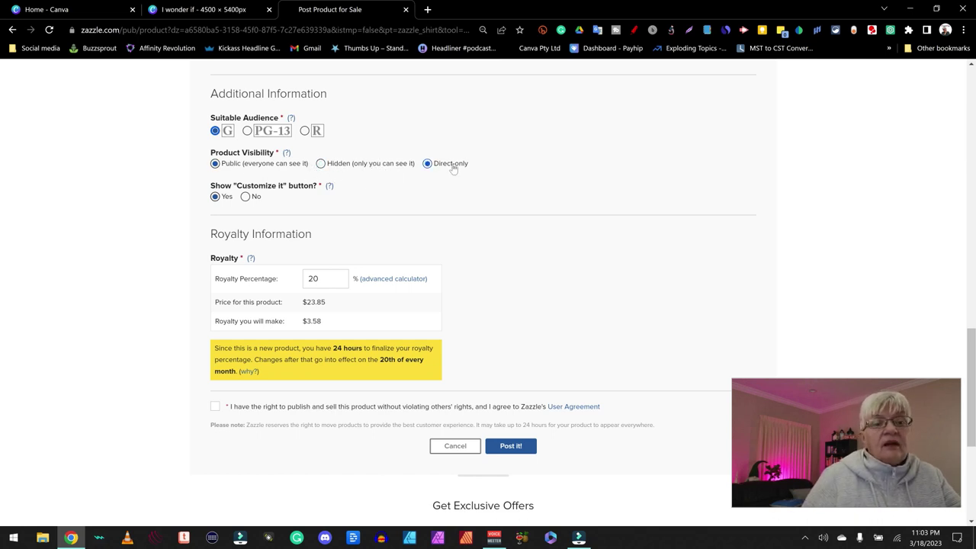
pyautogui.click(425, 164)
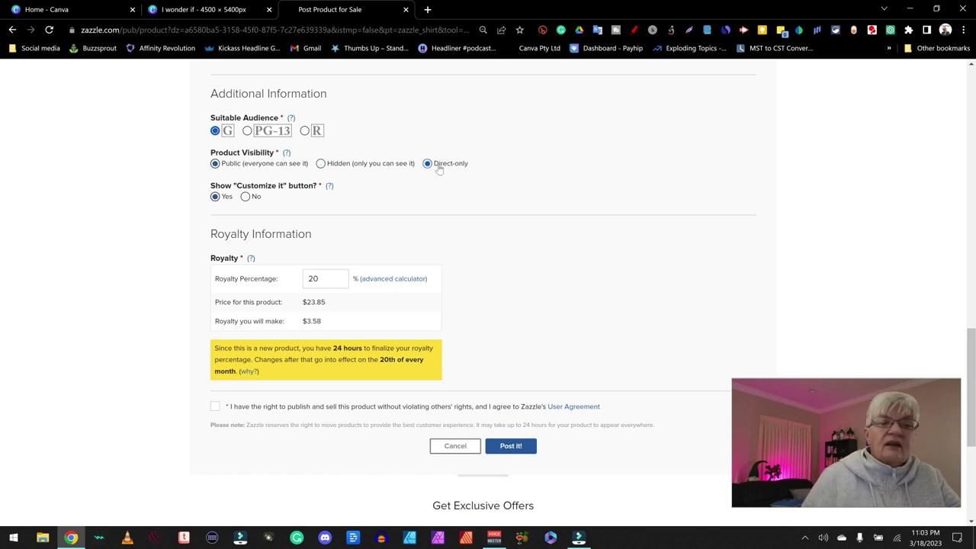
# Step: Turn off the Customize it button and accept the publishing rights agreement
pyautogui.click(246, 197)
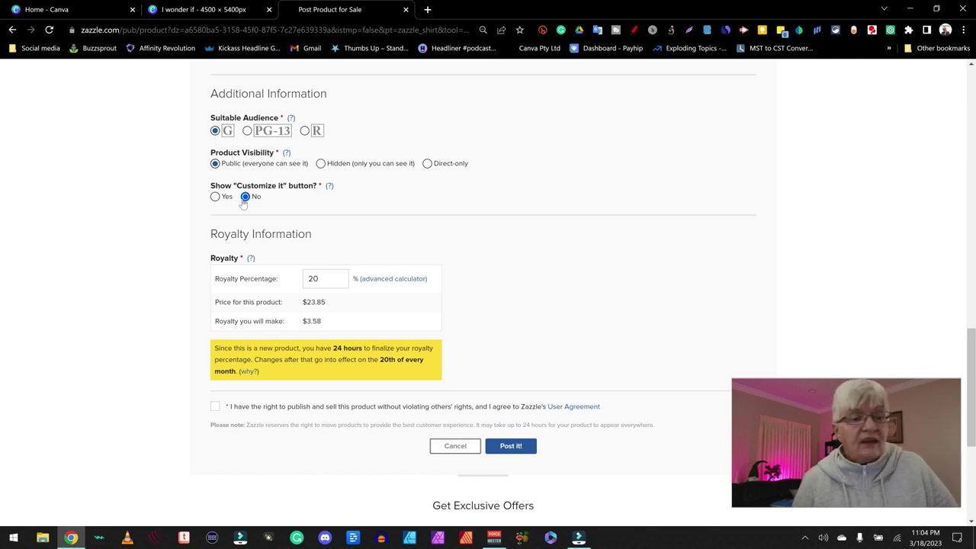
pyautogui.scroll(-2, 523, 222)
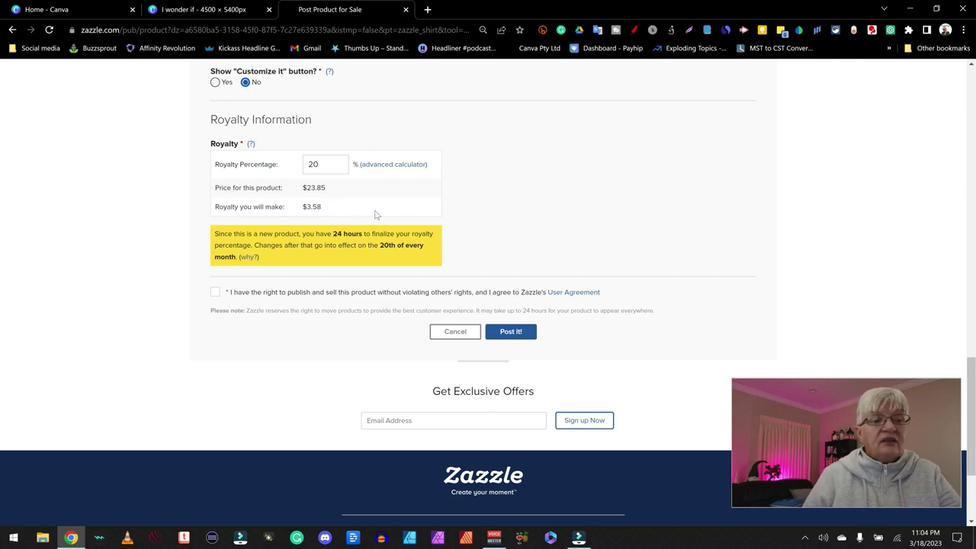
pyautogui.click(215, 292)
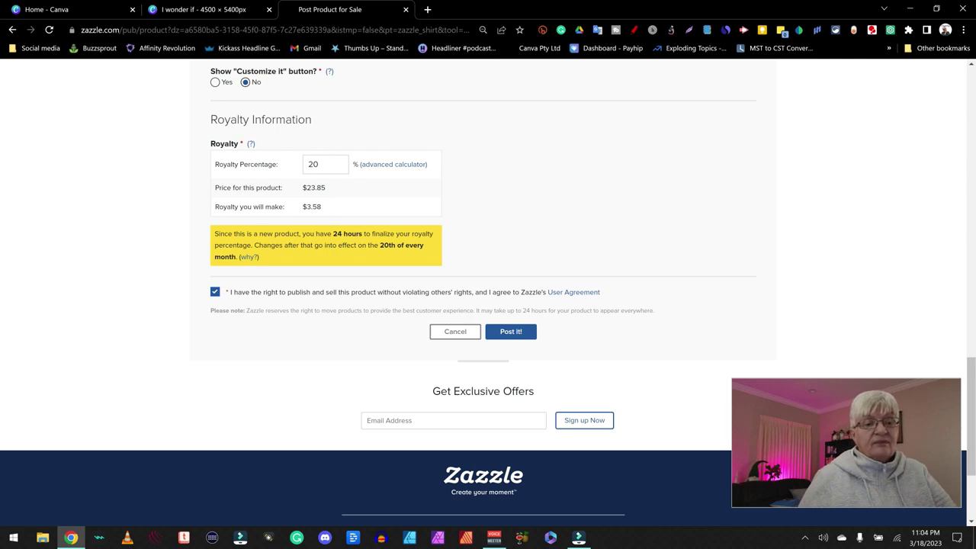
# Step: Post the shirt for sale and review the Congratulations page with its product and store links
pyautogui.click(516, 339)
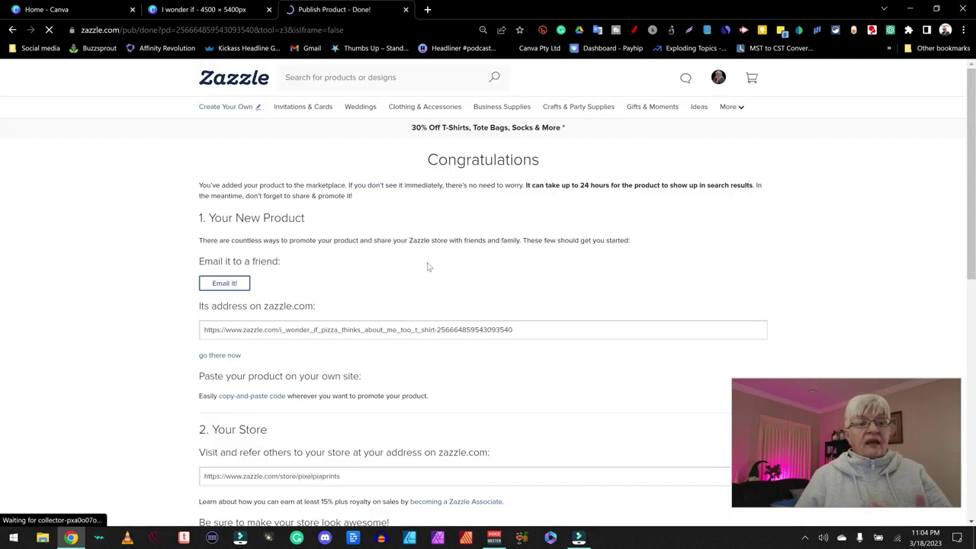
pyautogui.click(226, 289)
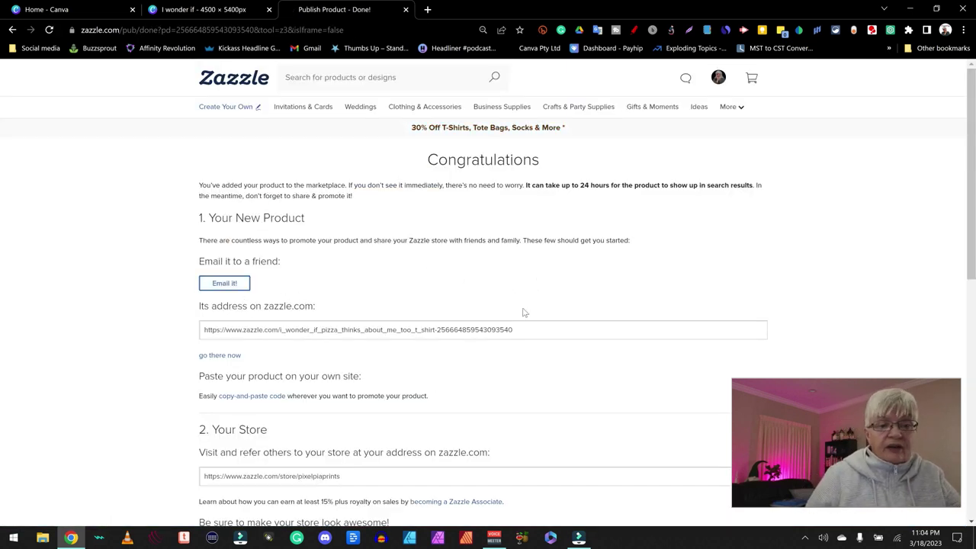
pyautogui.scroll(-2, 558, 304)
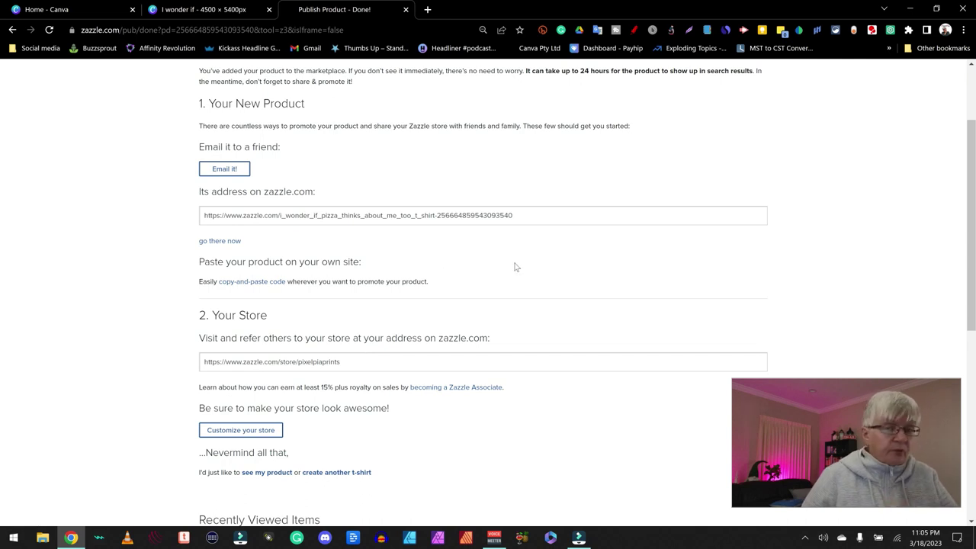
pyautogui.scroll(-2, 514, 267)
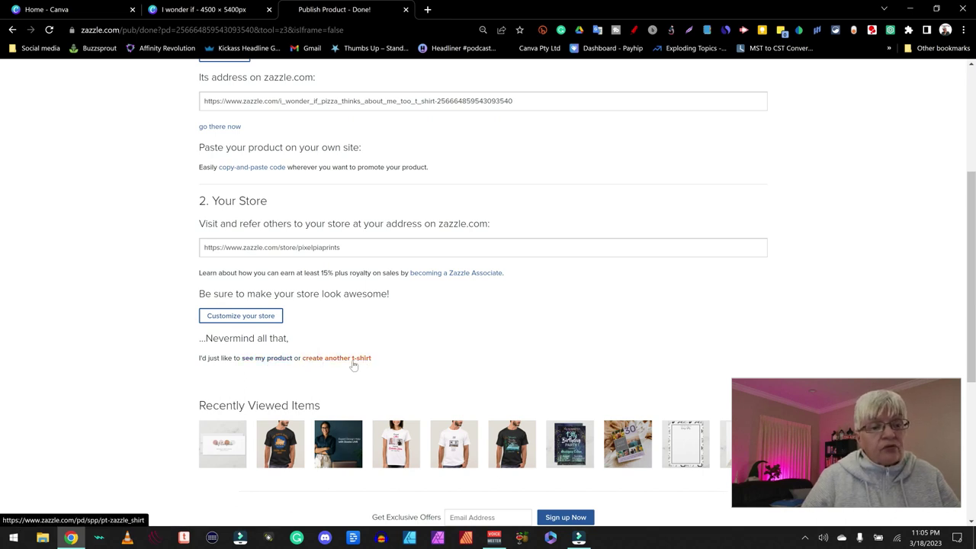
# Step: Open the published 'I wonder if Pizza thinks about me too' T-Shirt listing page, priced $16.70
pyautogui.click(275, 359)
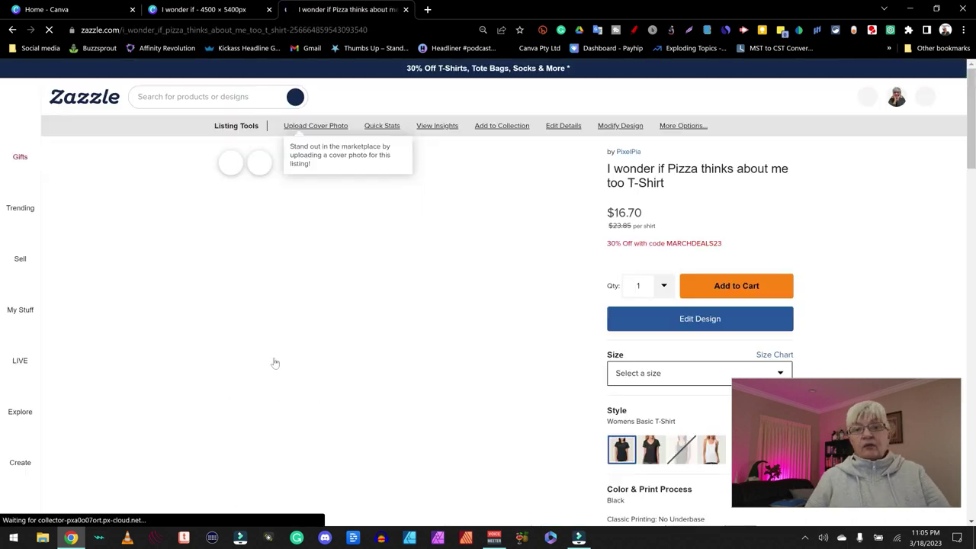